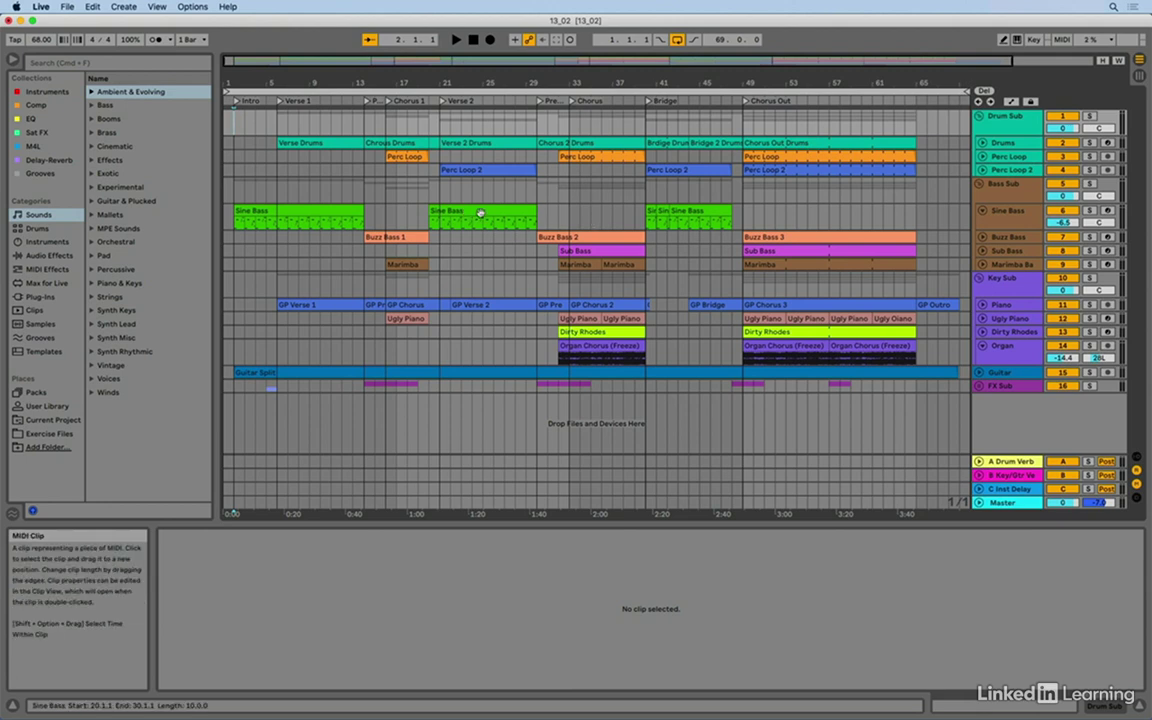
- Export the Verse 2 Sine Bass clip as a MIDI file named Sine Bass to the Desktop and check the file in Finder
left_click(480, 213)
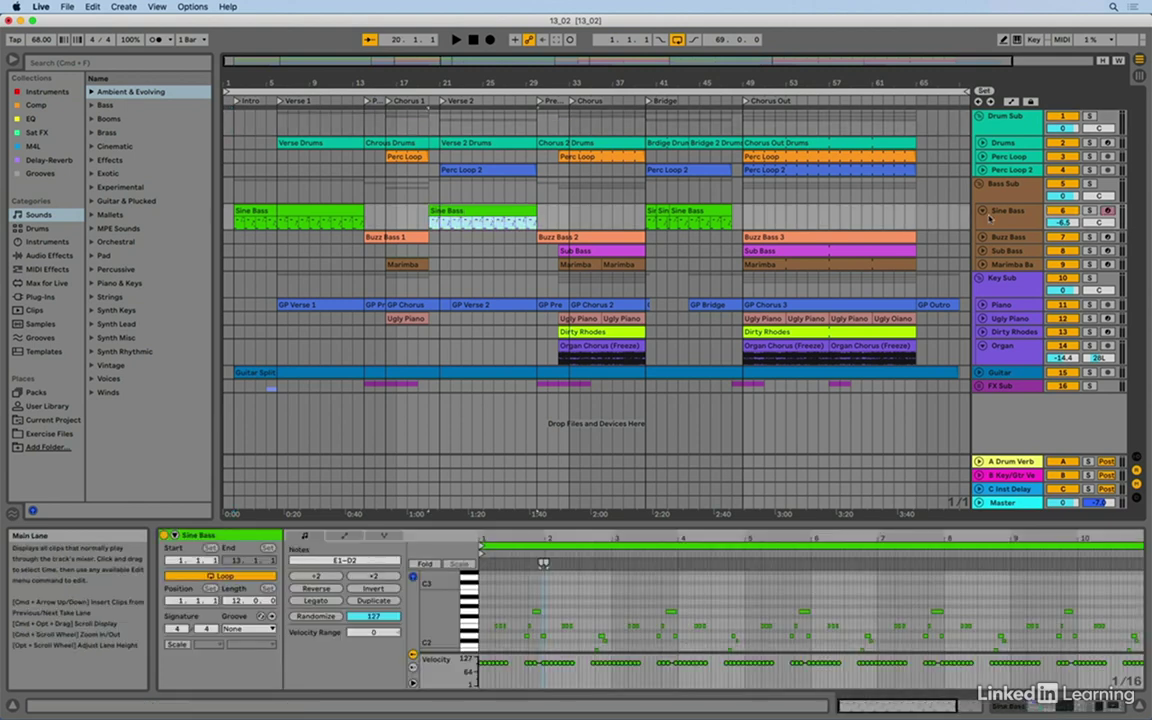
right_click(469, 213)
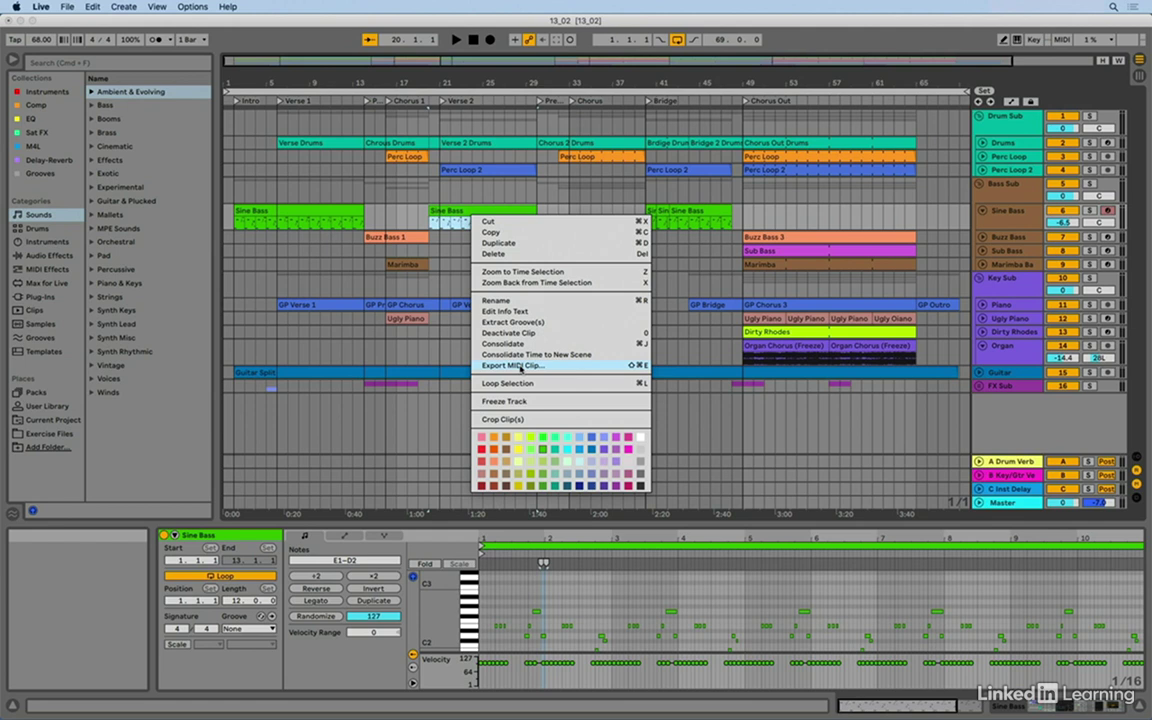
left_click(520, 366)
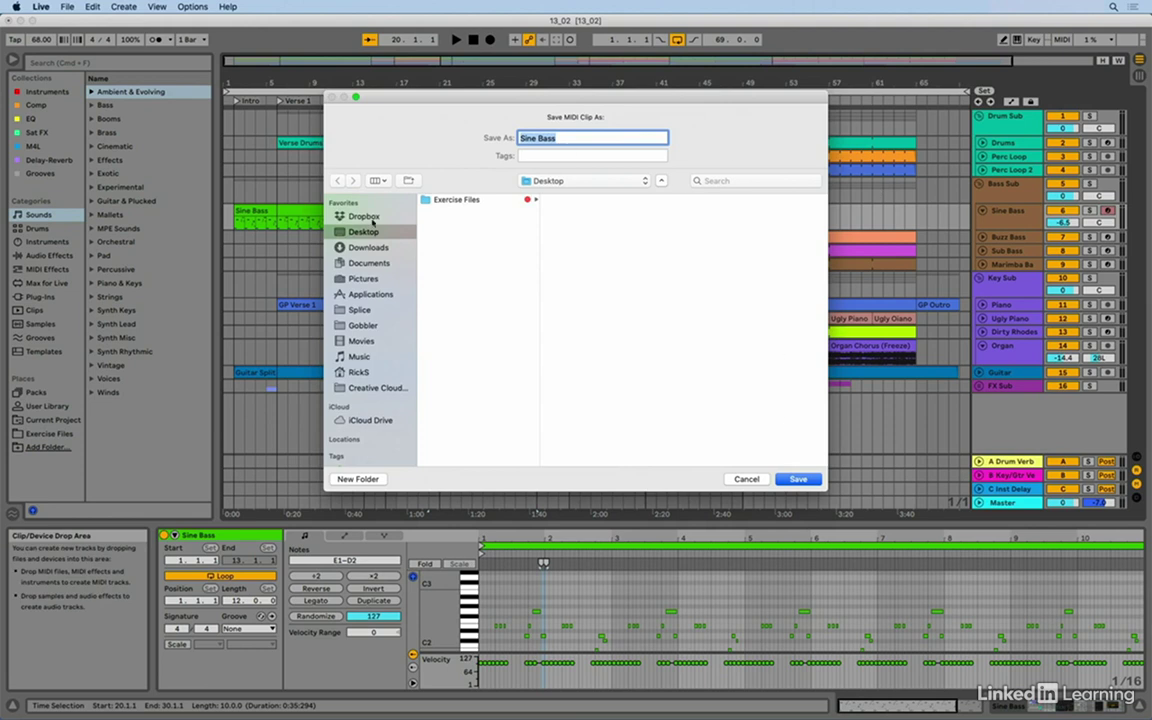
left_click(798, 480)
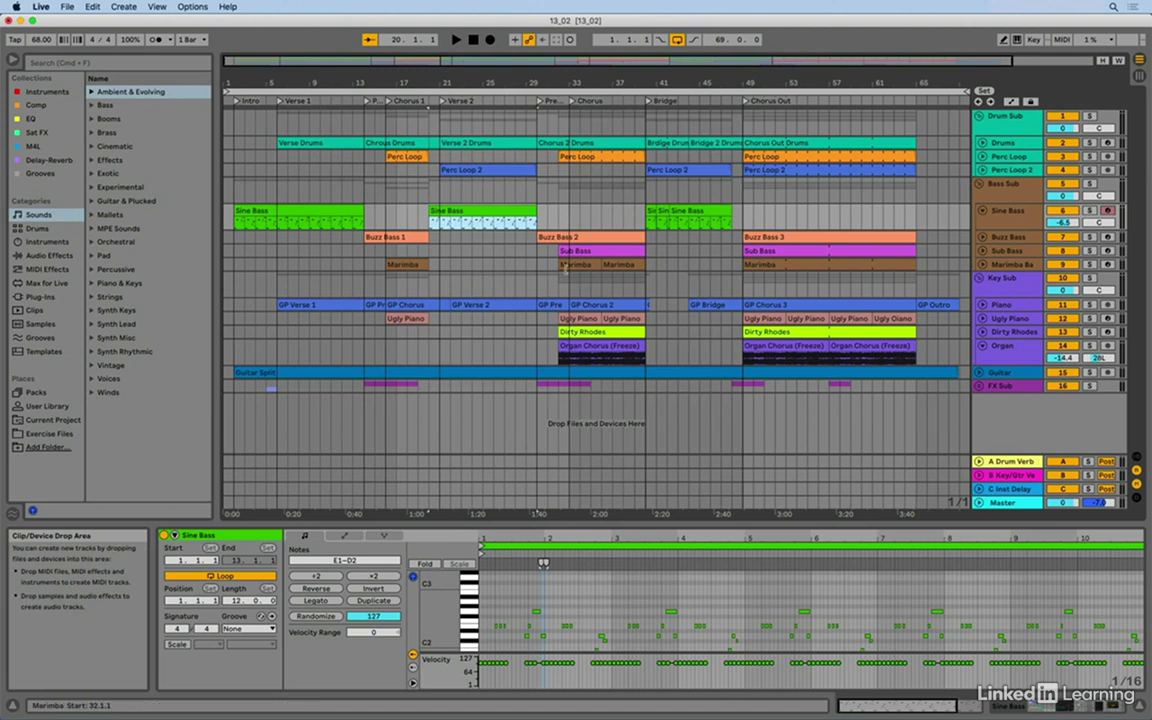
key("super+Tab")
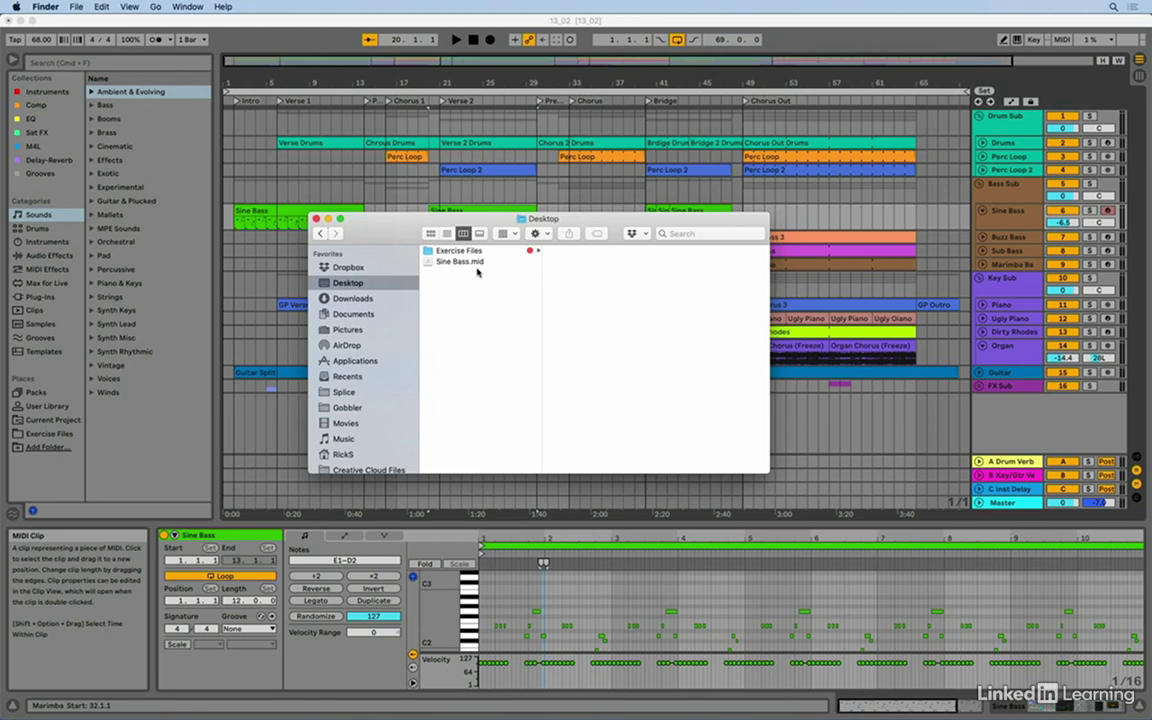
key("super+Tab")
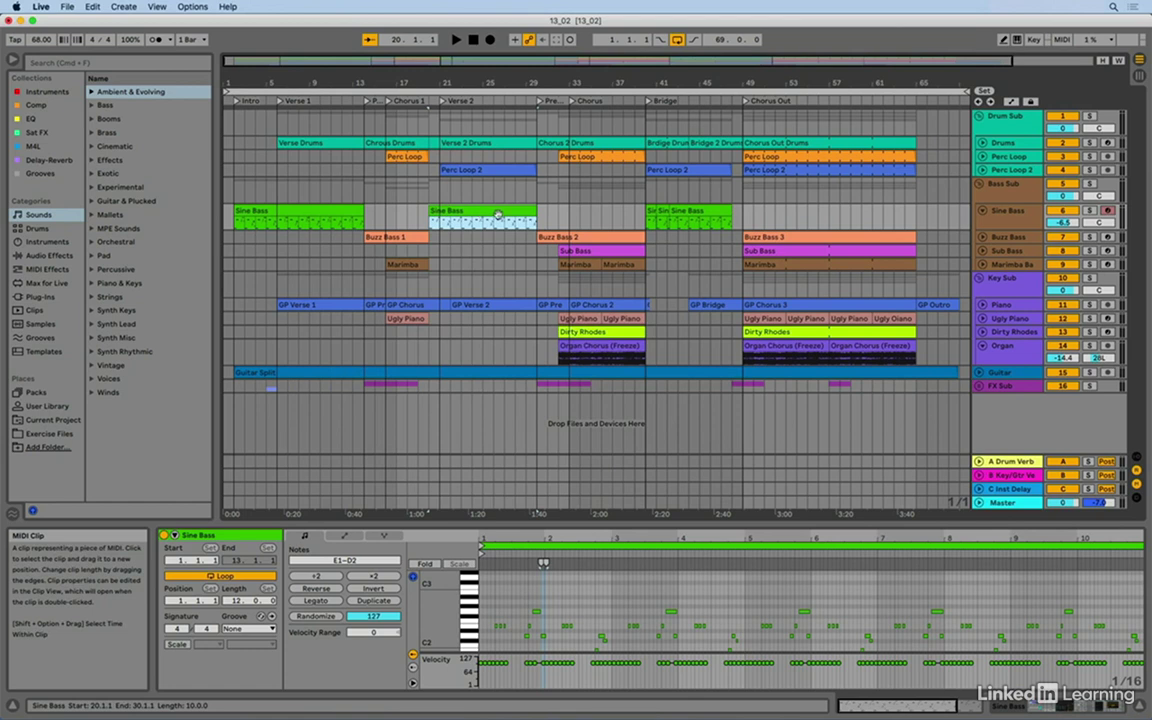
- Select only the range from bar 20 to bar 24 within the Verse 2 Sine Bass clip
left_click(559, 217)
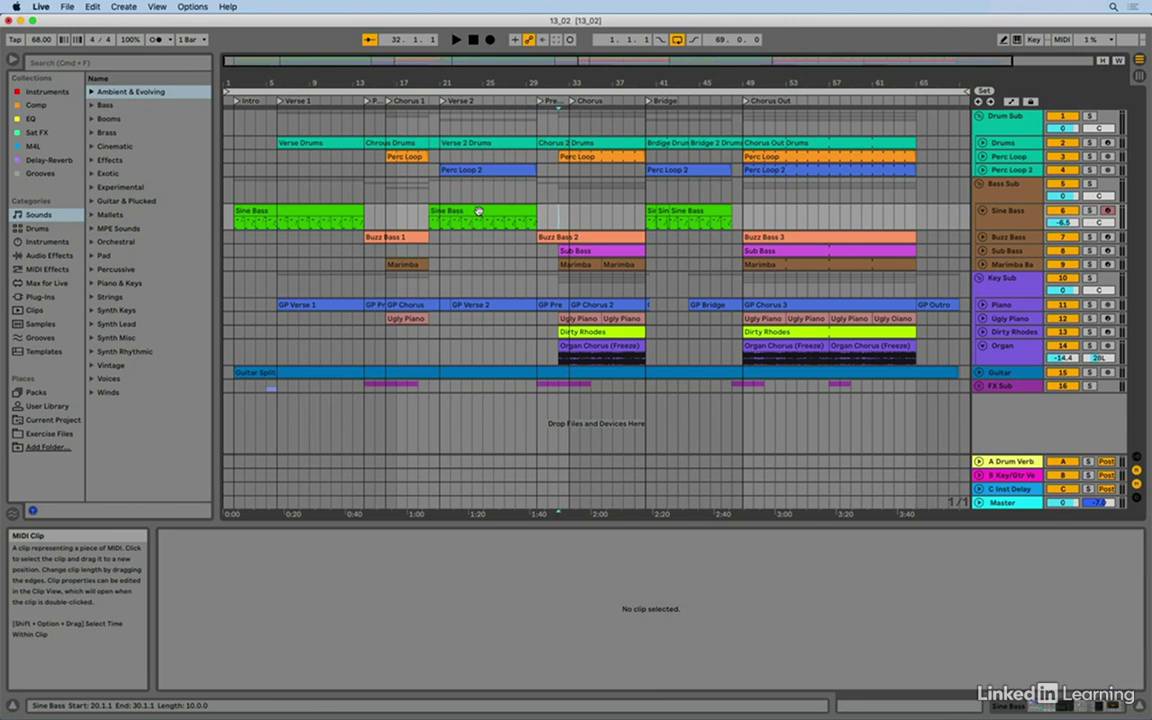
left_click(479, 211)
left_click(547, 218)
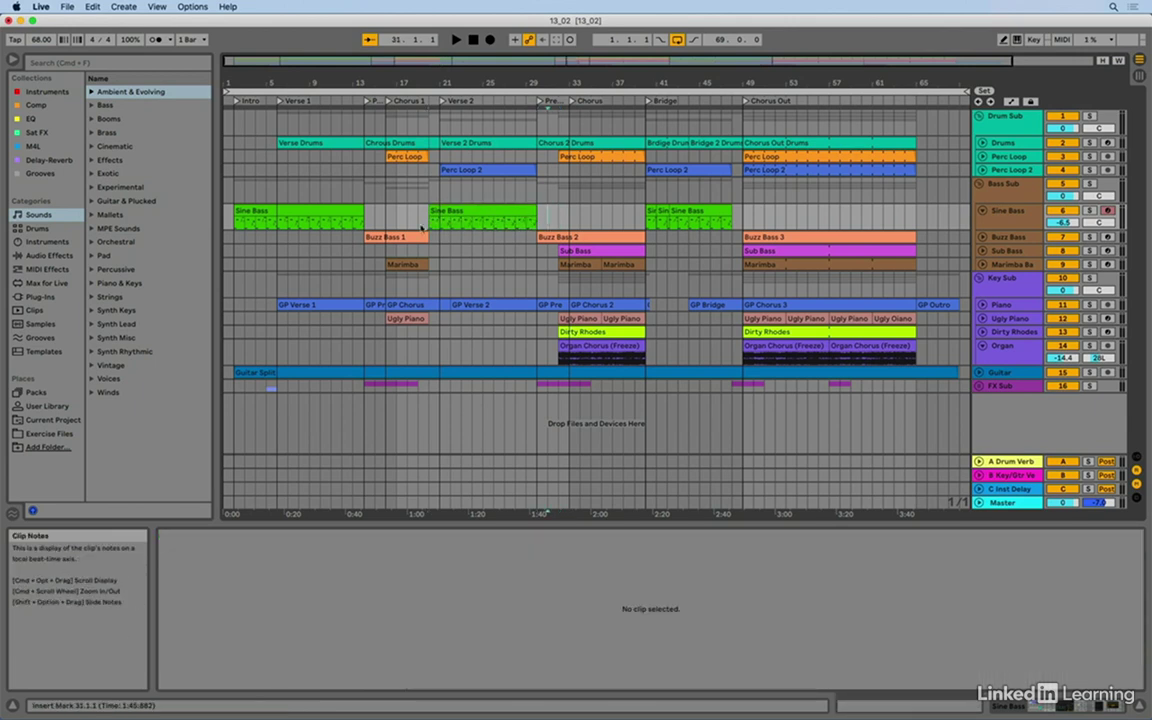
left_click_drag(430, 225, 474, 226)
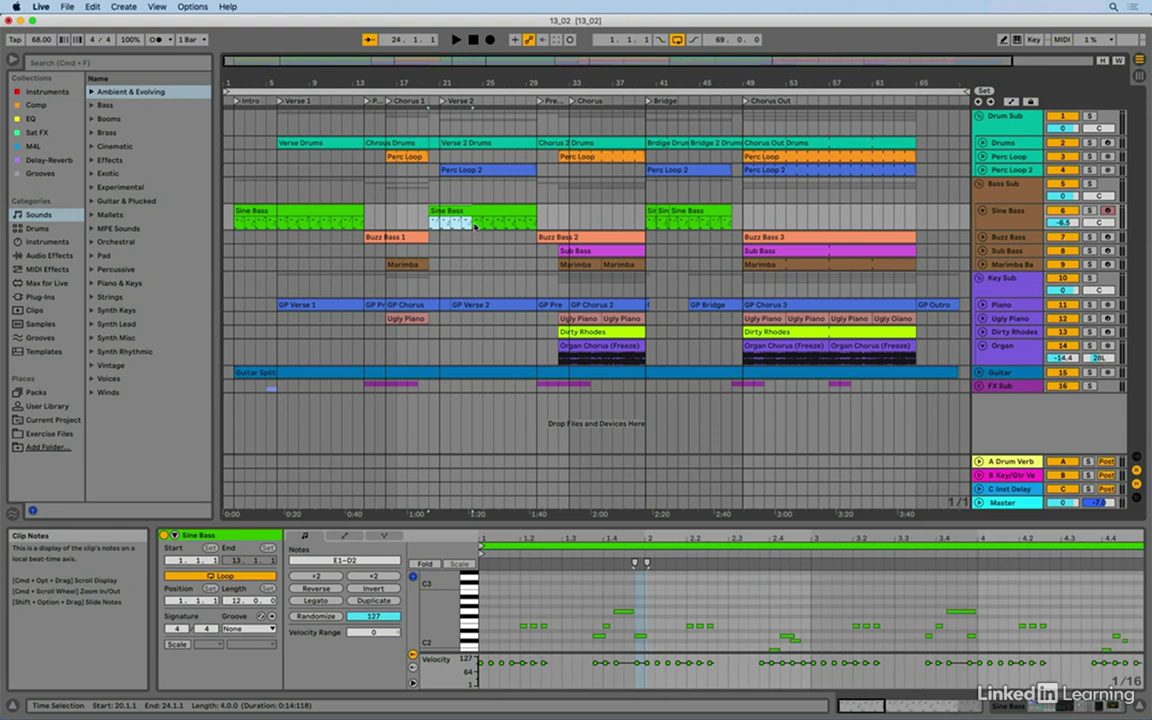
- Open the Export Audio/Video settings for the whole Verse 2 Sine Bass clip and set Sine Bass as the rendered track
left_click(476, 211)
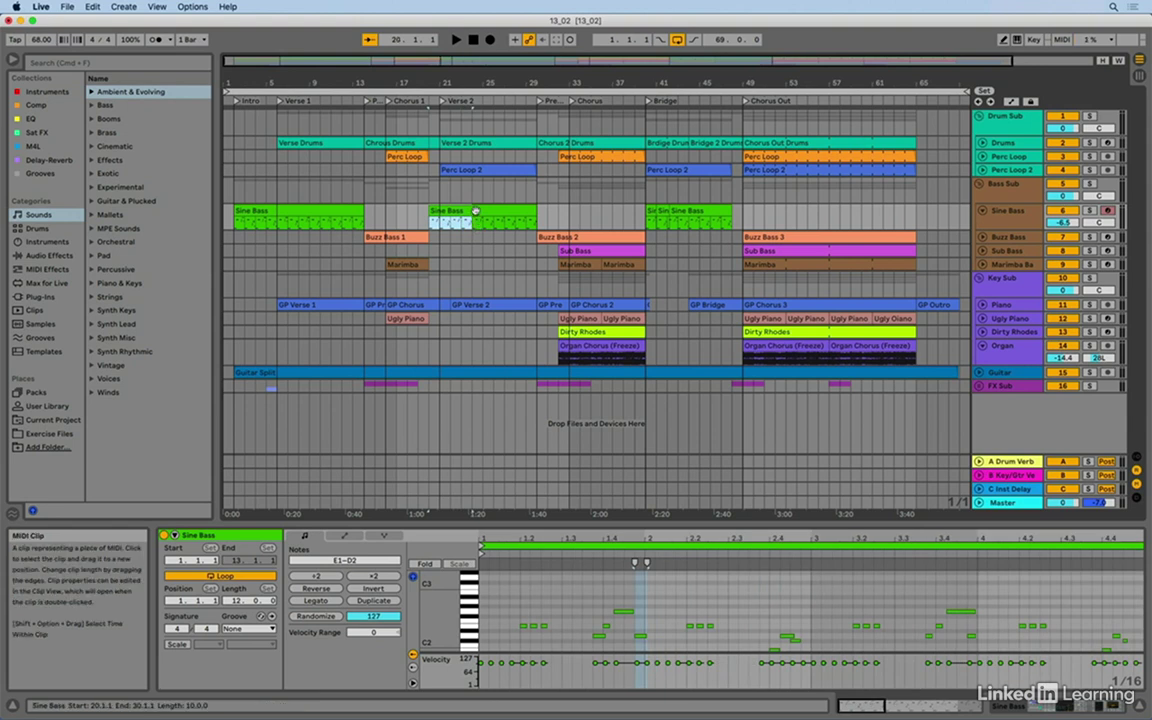
left_click(476, 211)
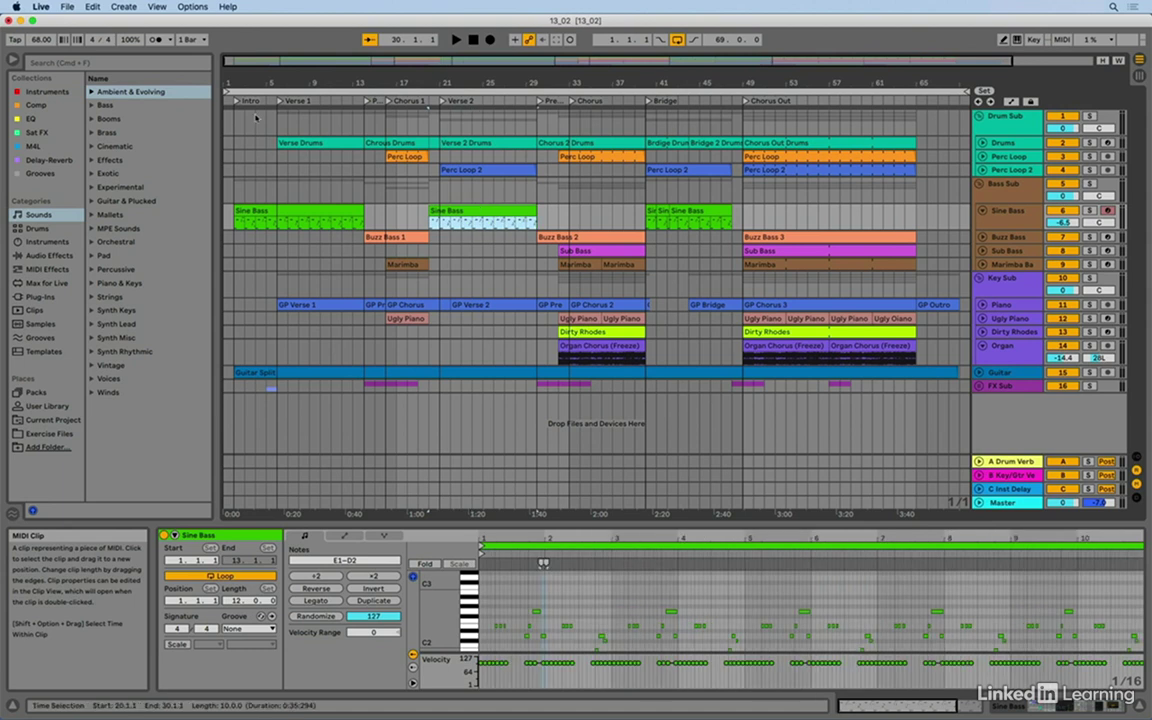
left_click(67, 7)
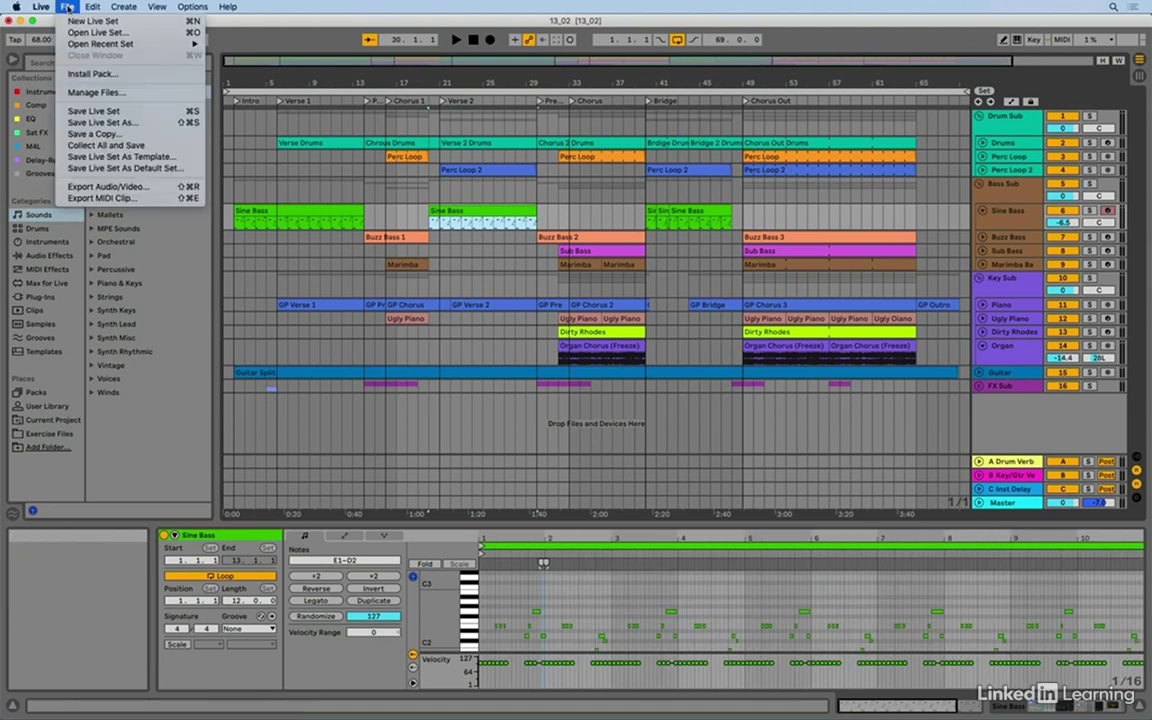
left_click(85, 188)
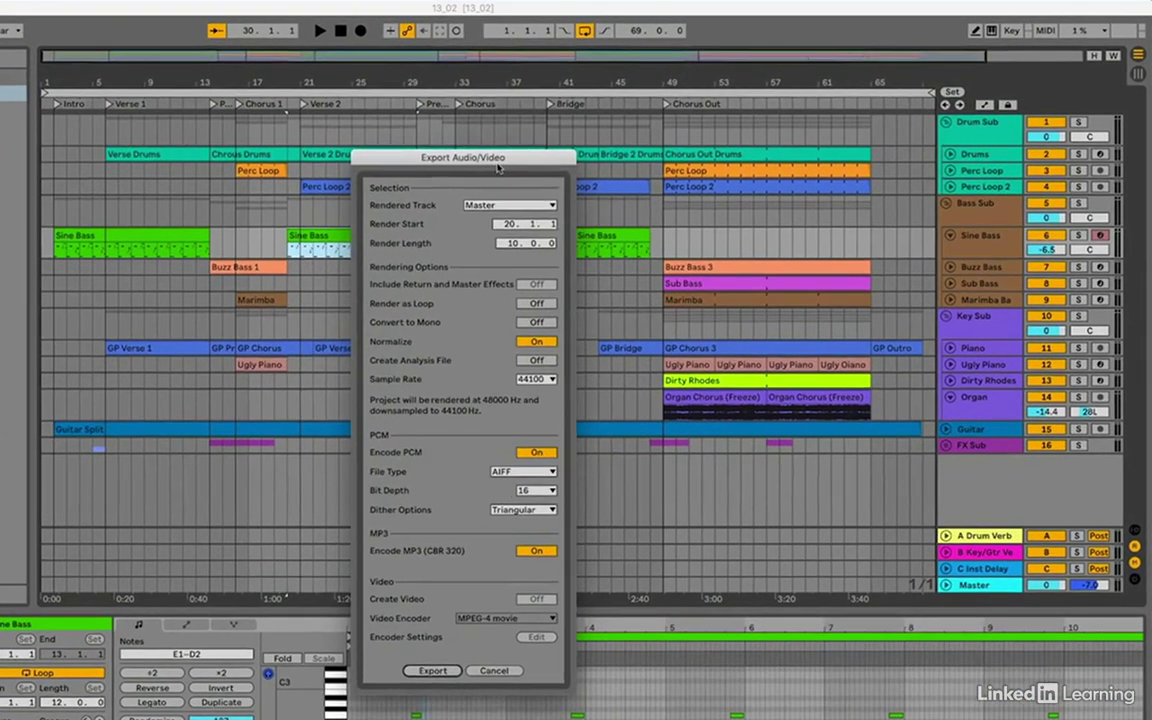
left_click_drag(497, 168, 473, 64)
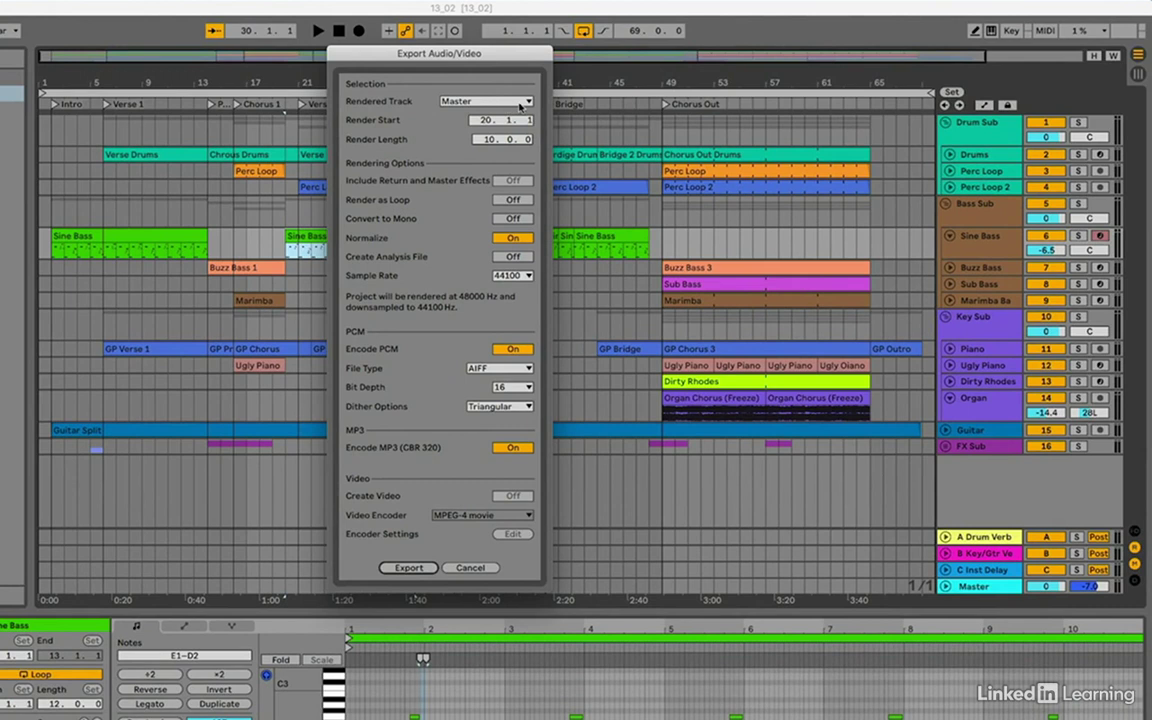
left_click(520, 104)
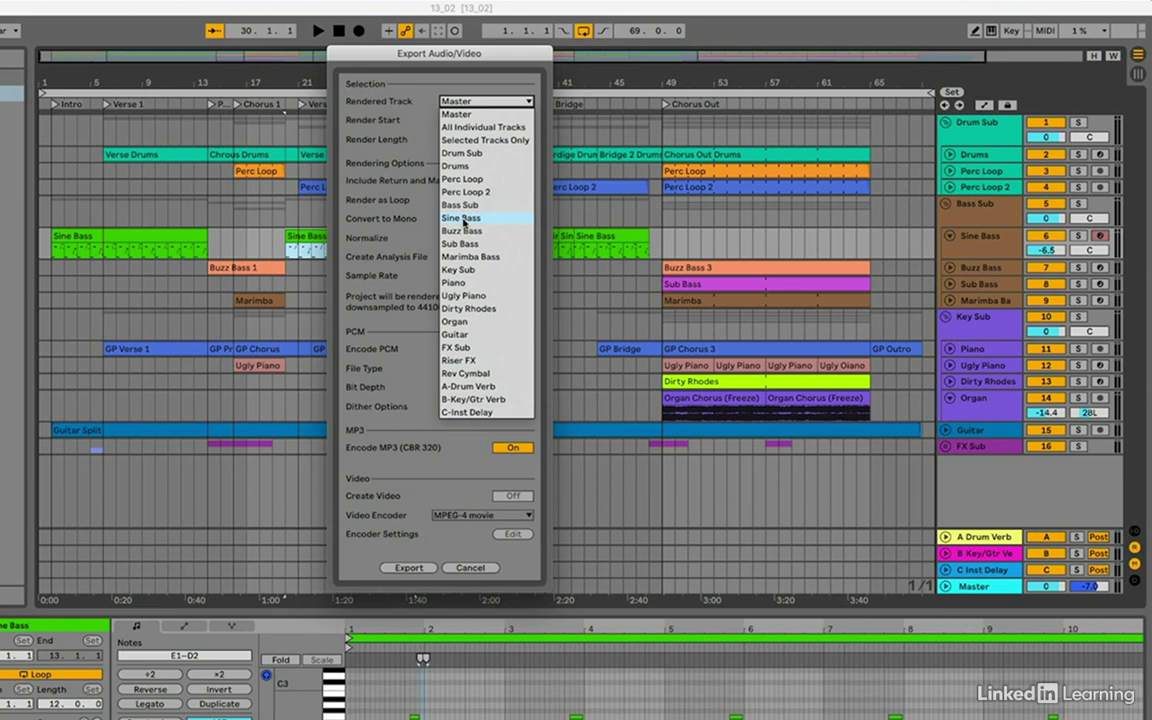
left_click(463, 219)
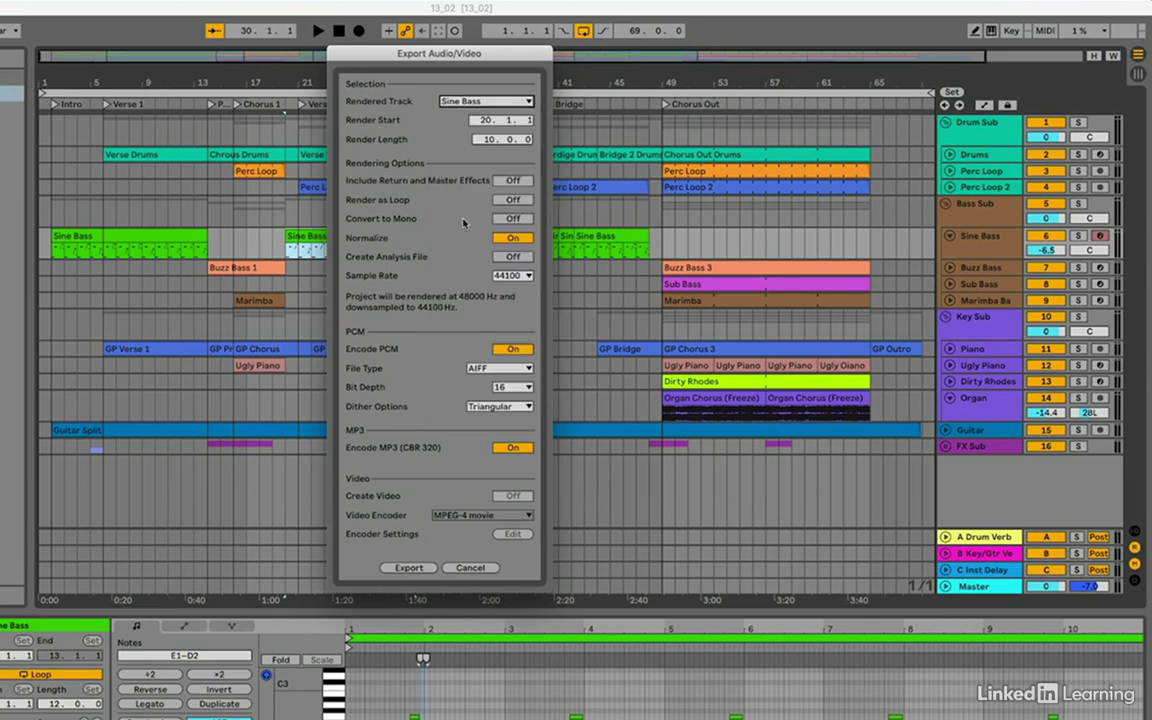
- Turn on Convert to Mono for the export and keep the sample rate at 44100
left_click_drag(439, 55, 553, 51)
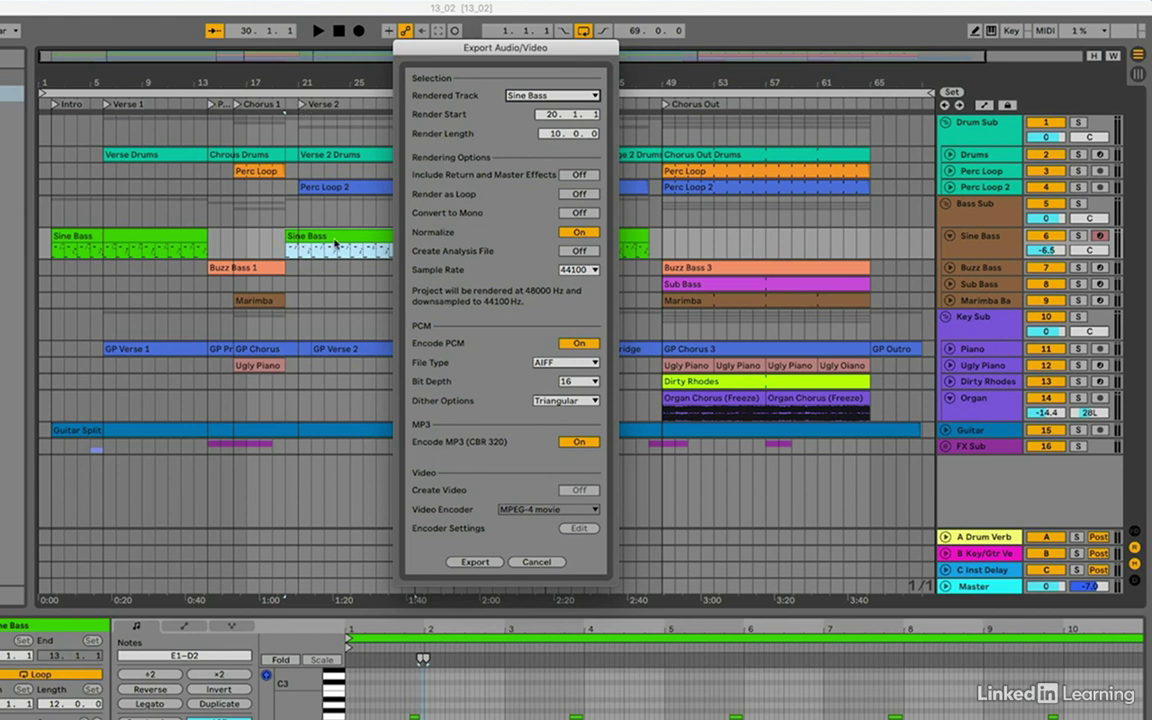
mouse_move(484, 47)
left_mouse_down()
mouse_move(640, 53)
mouse_move(505, 43)
left_mouse_up()
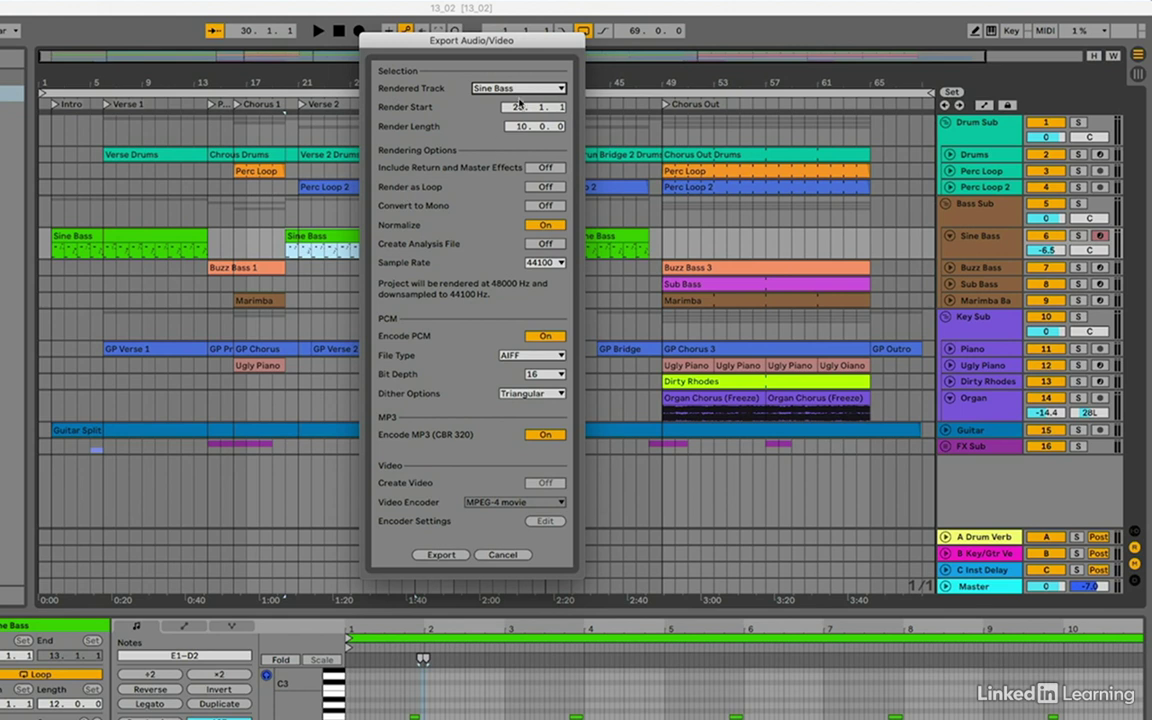
left_click_drag(478, 42, 606, 18)
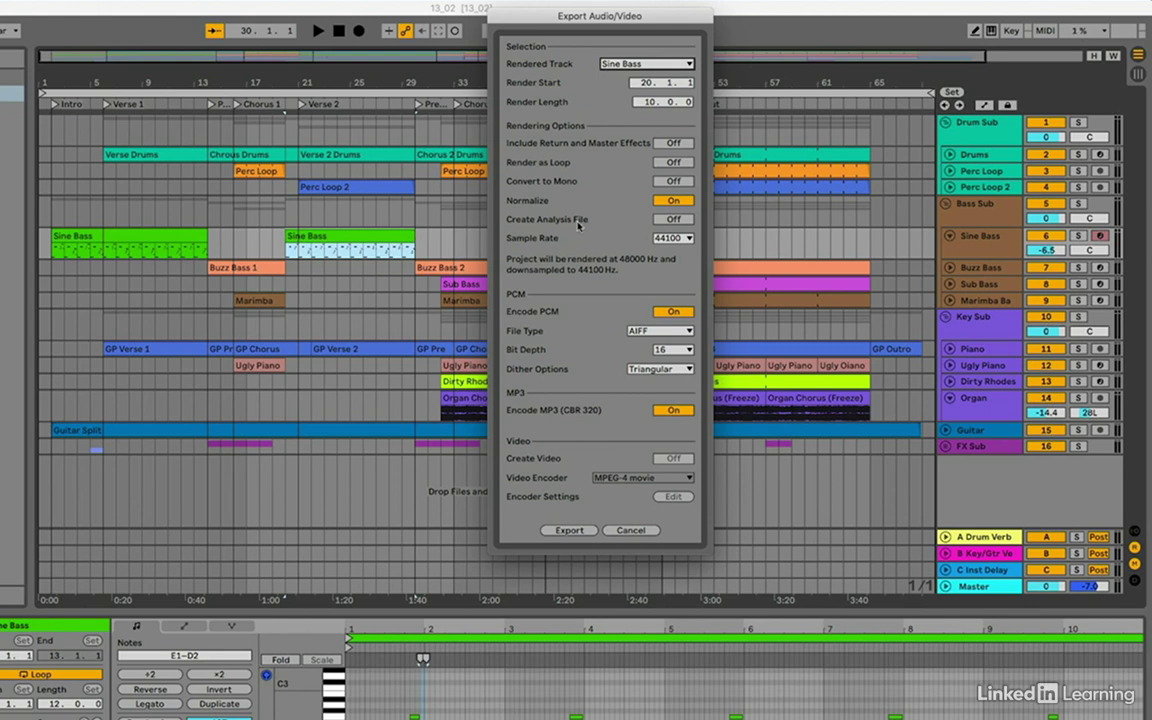
left_click(676, 183)
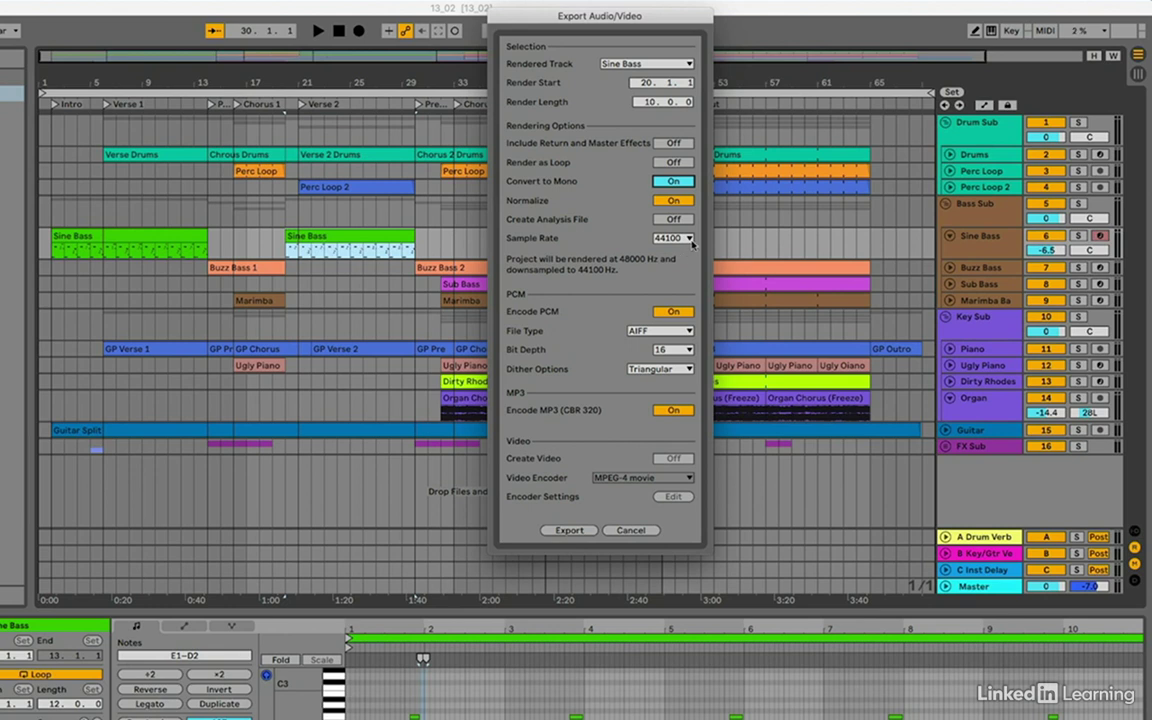
left_click(689, 238)
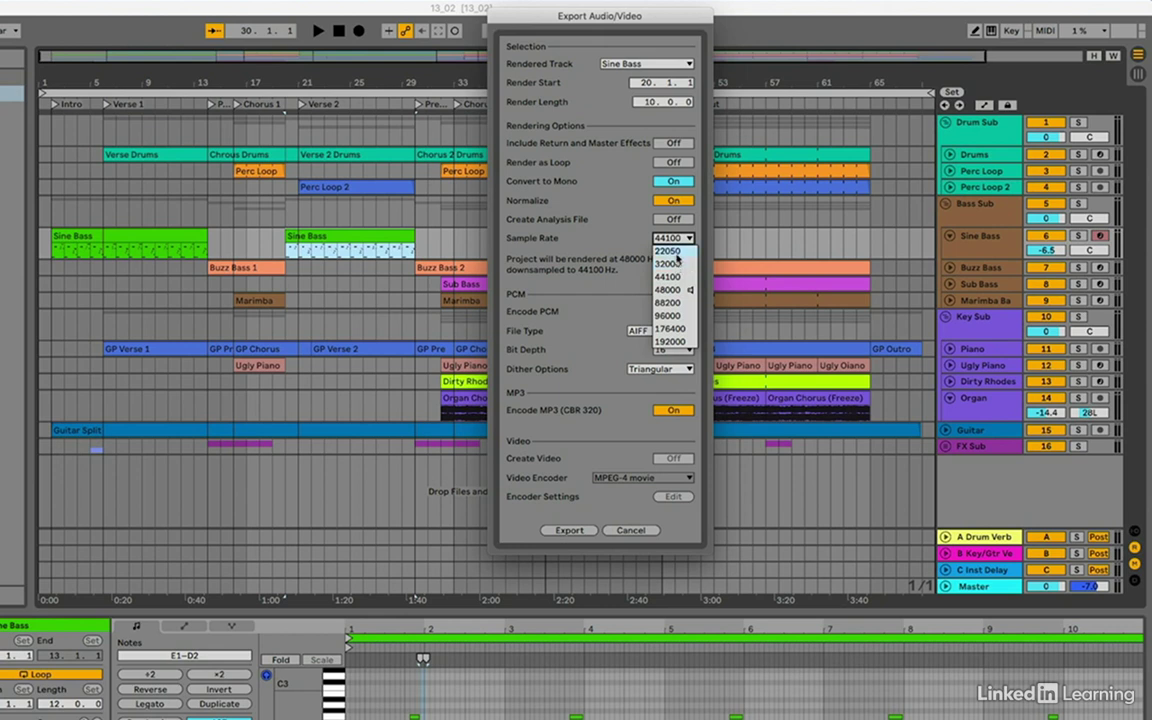
left_click(606, 282)
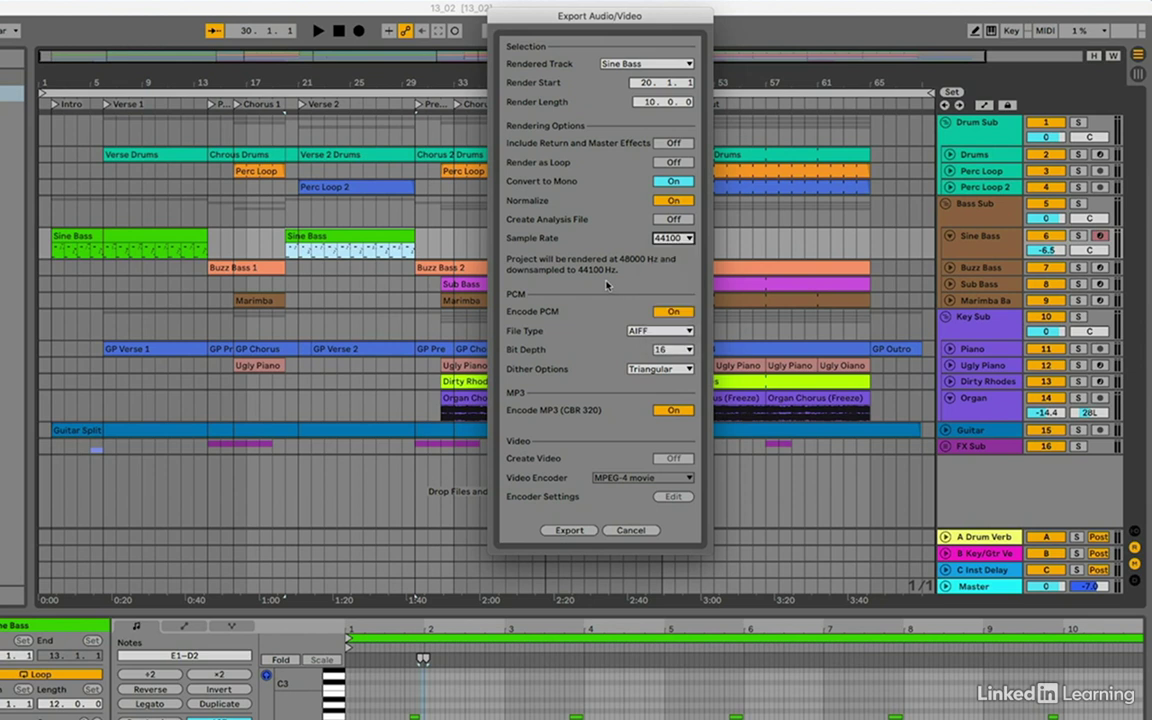
- Review the PCM encoding choices, keeping AIFF as file type, a bit depth of 16 and Triangular dither
left_click(686, 334)
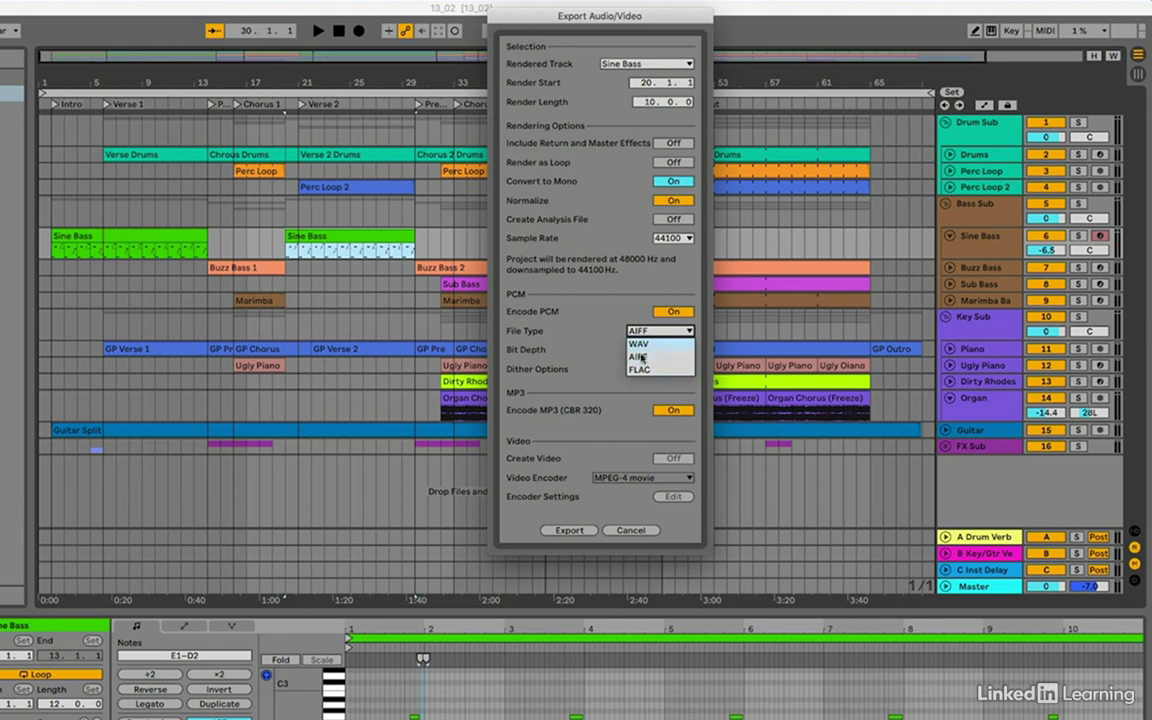
left_click(638, 358)
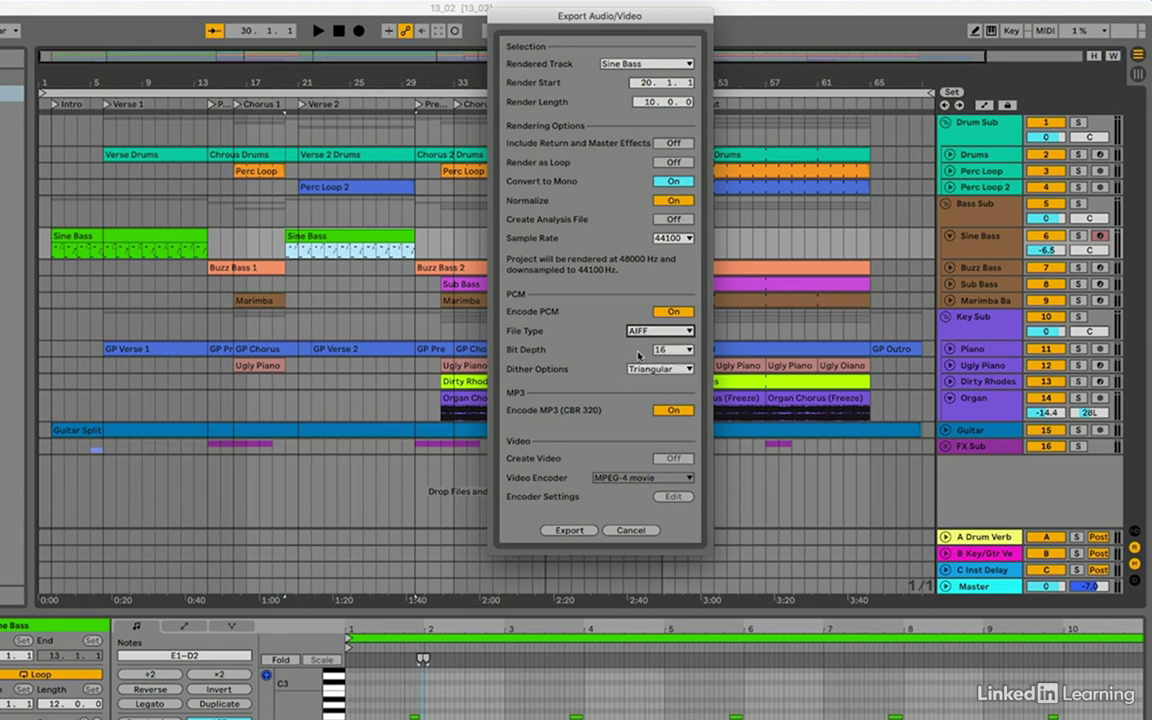
left_click(687, 350)
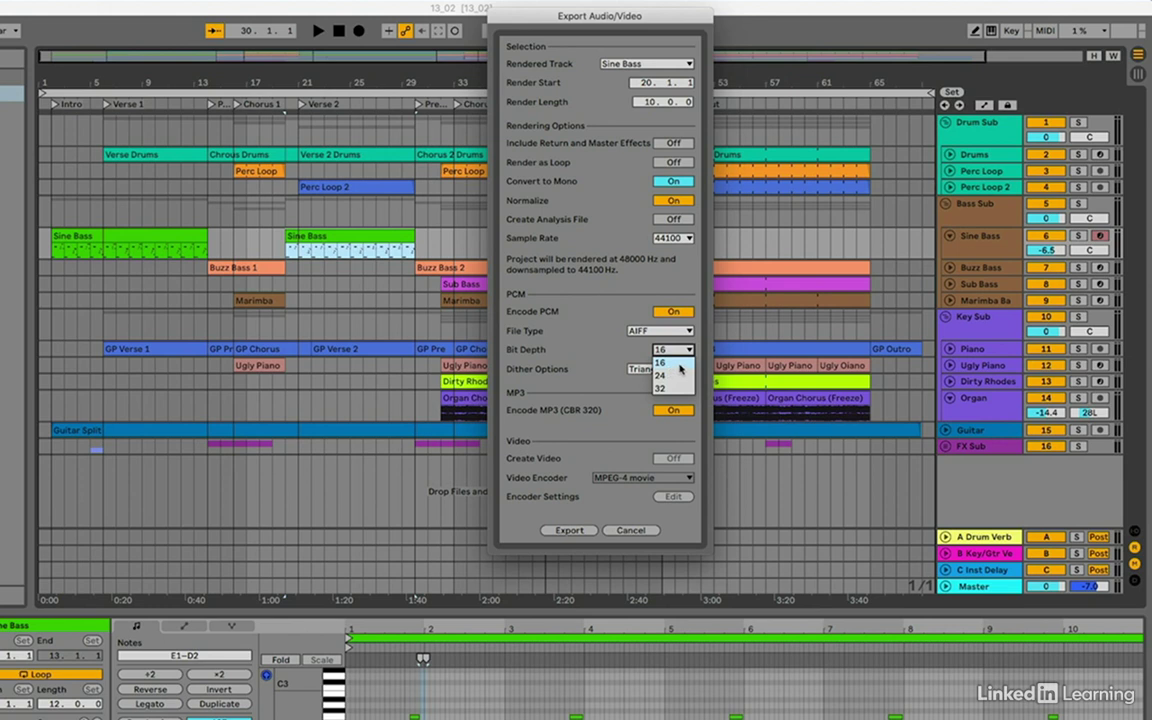
left_click(594, 355)
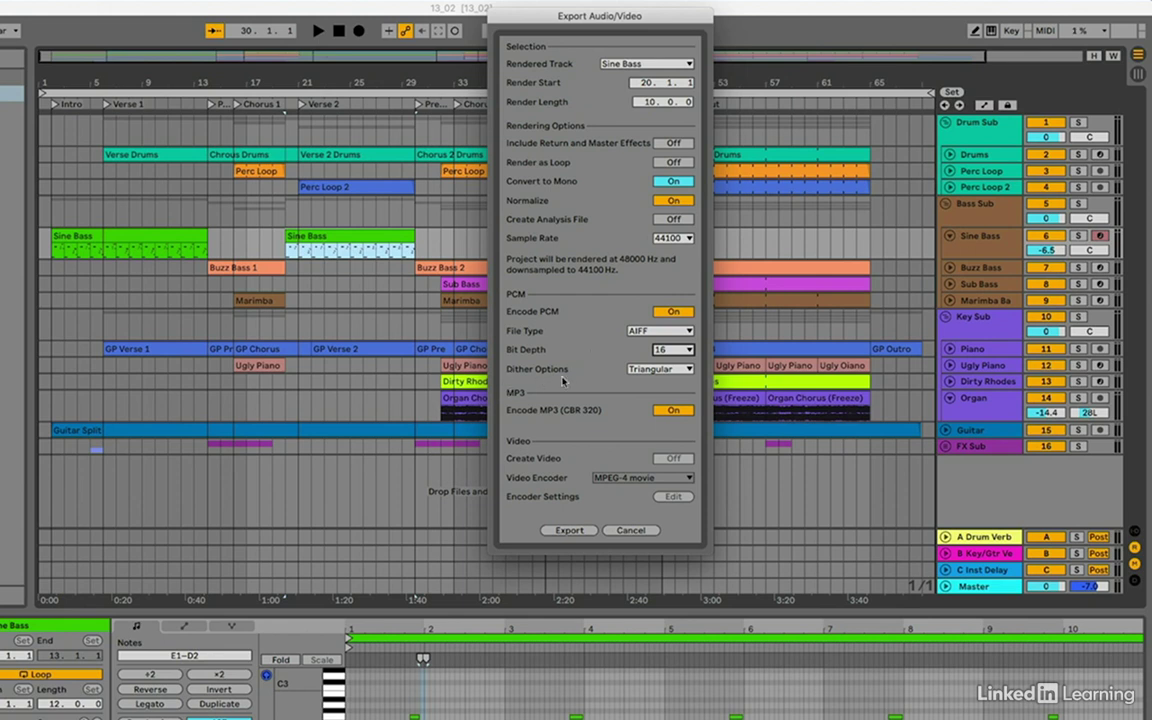
left_click(660, 369)
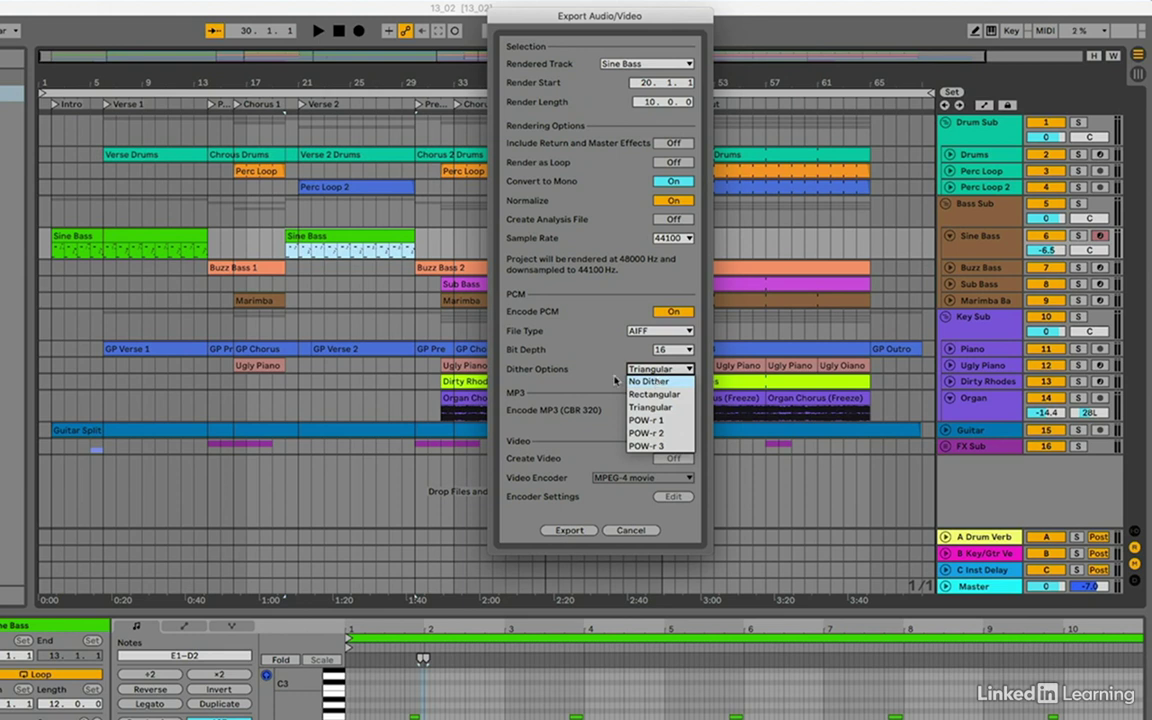
left_click(527, 327)
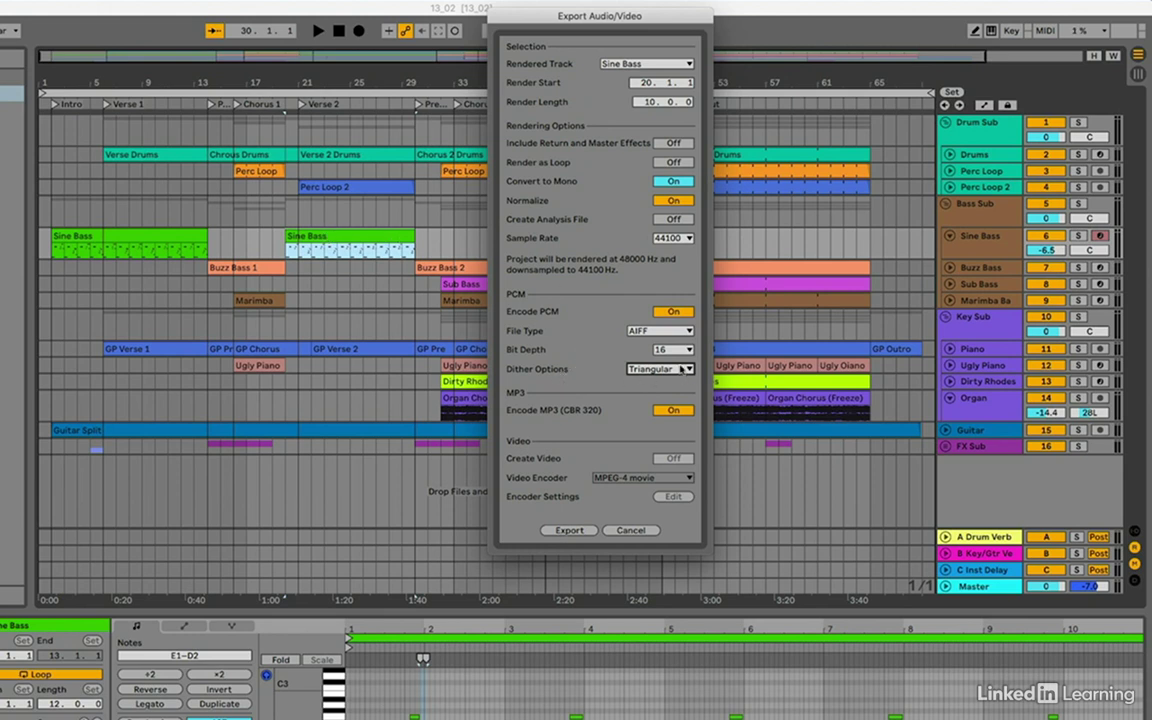
left_click(684, 371)
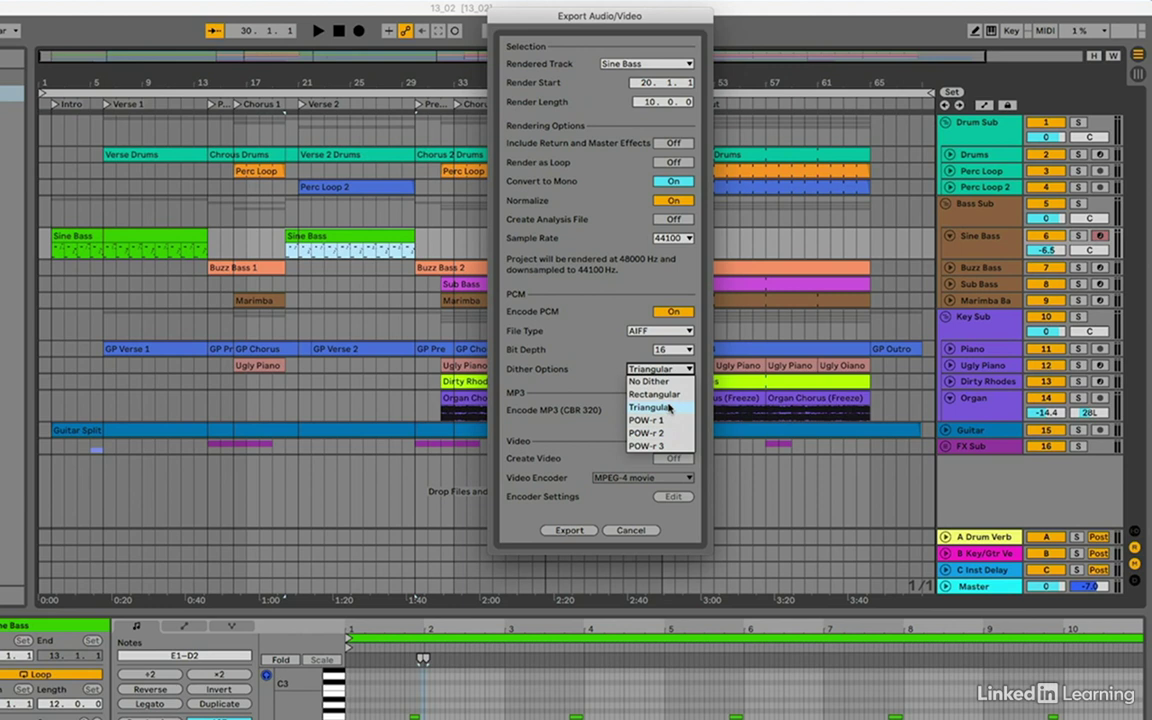
left_click(670, 407)
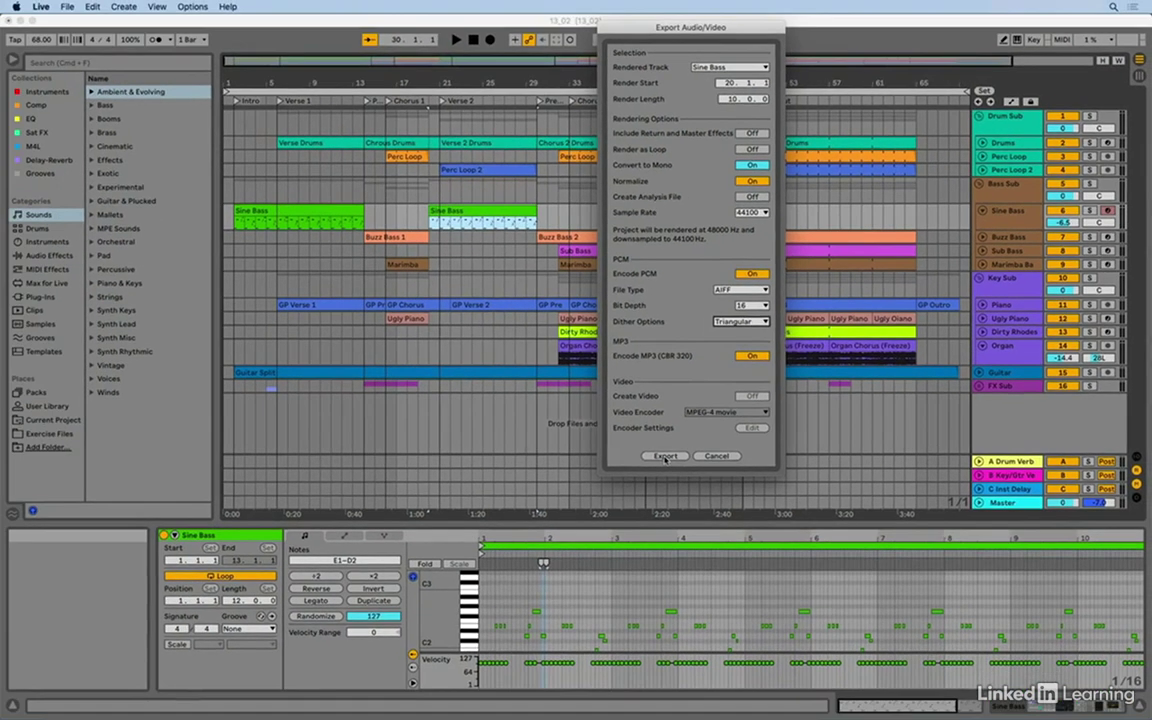
- Export the audio to the Desktop as Sine Bass Clip, check the rendered files in Finder and return to Live
left_click(567, 531)
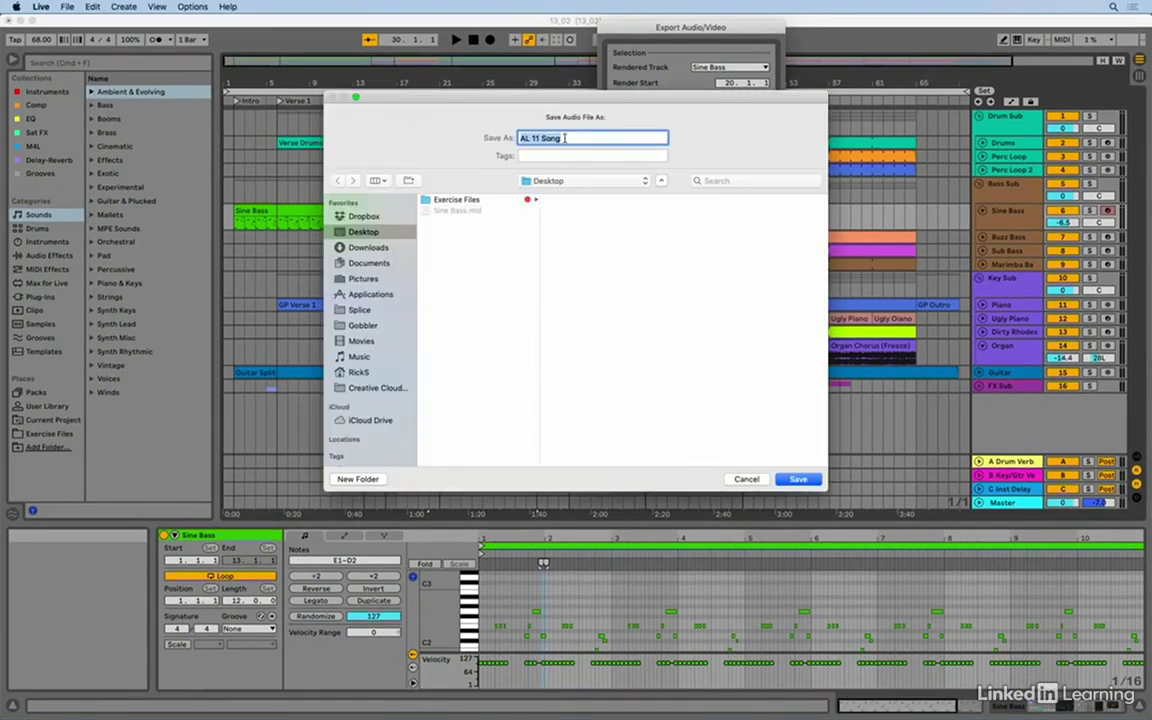
type("Sine Bass Clip")
left_click(798, 479)
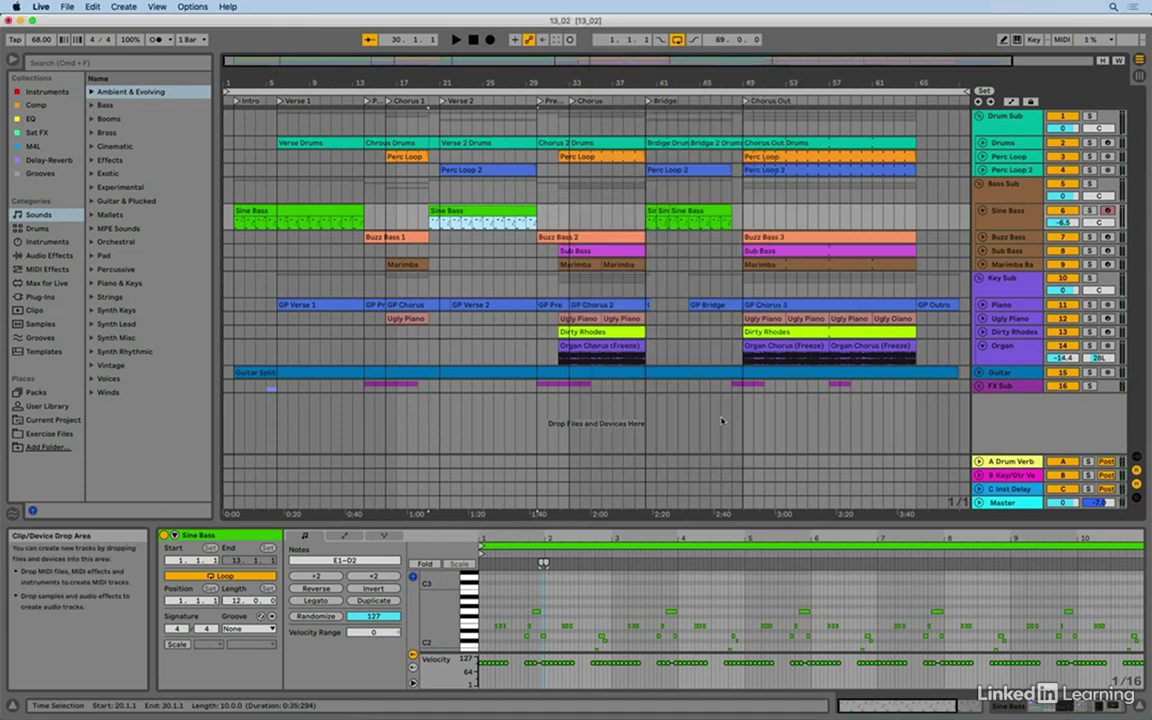
key("super+Tab")
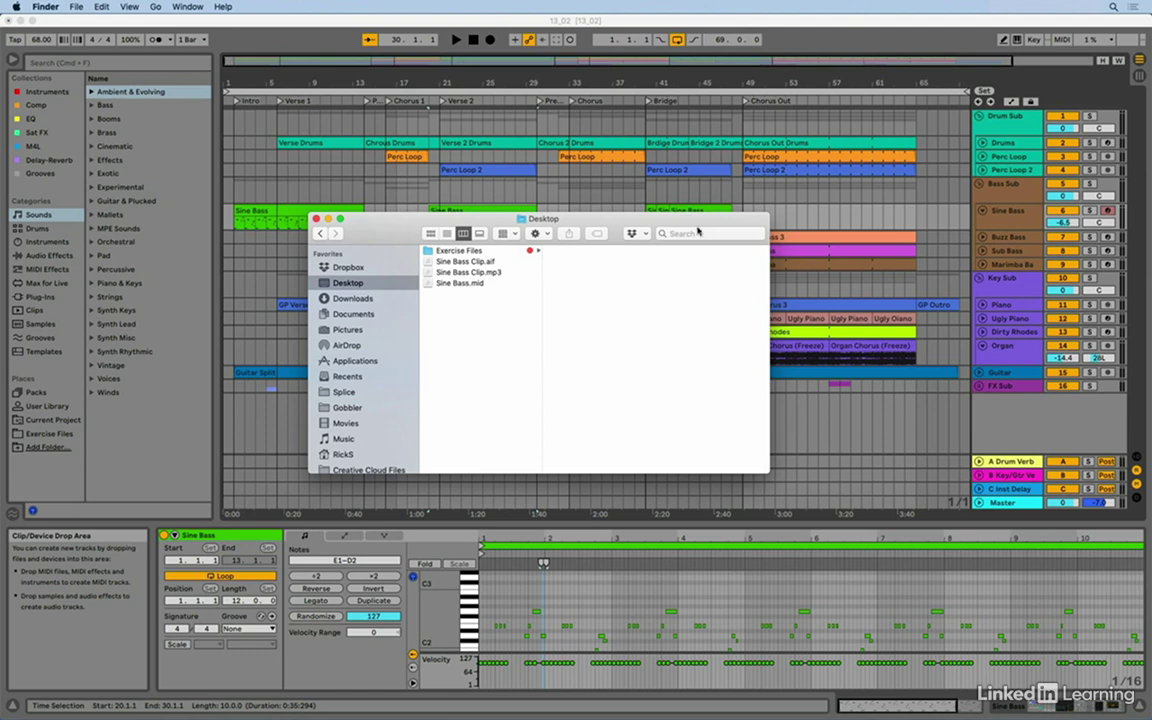
left_click(825, 48)
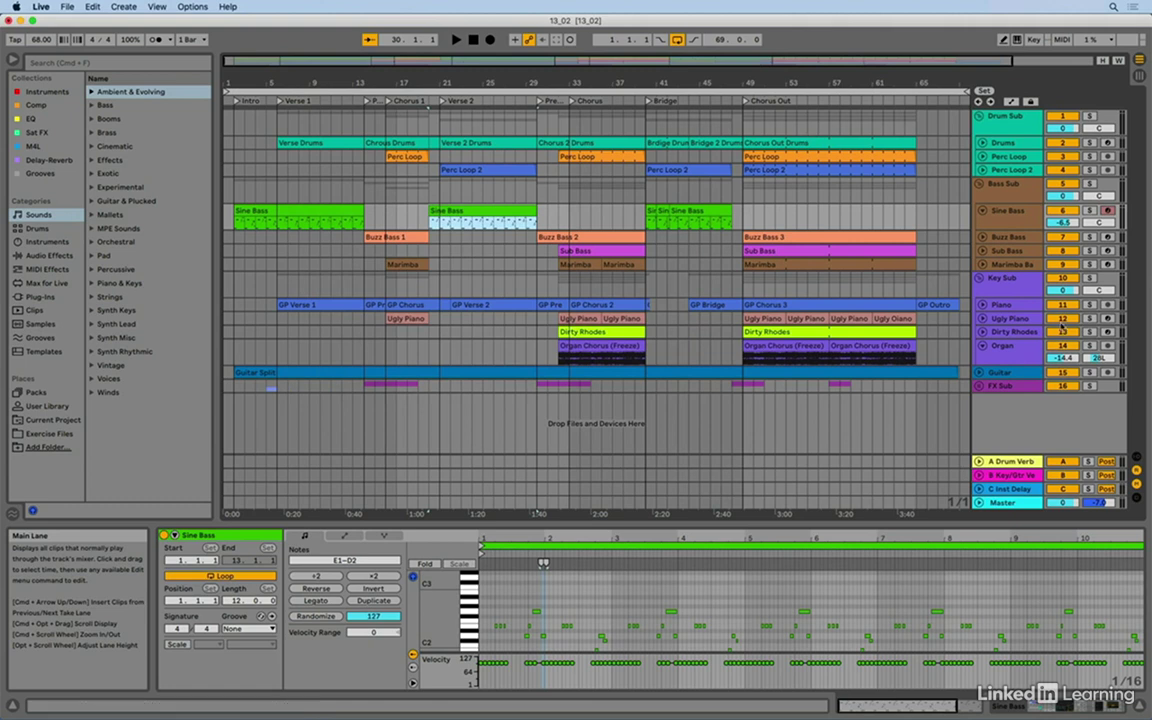
- Select the Key Sub group track
left_click(1006, 287)
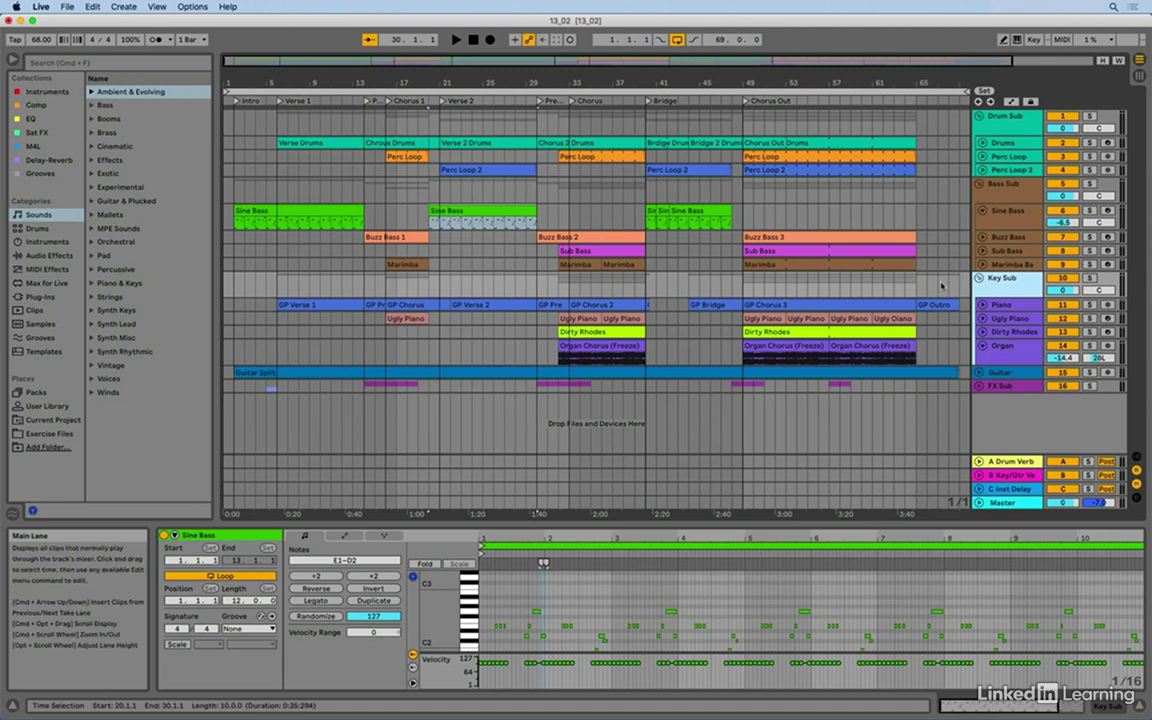
- Select all material within the arrangement loop and shorten the loop to a length of 67 bars
left_click(732, 91)
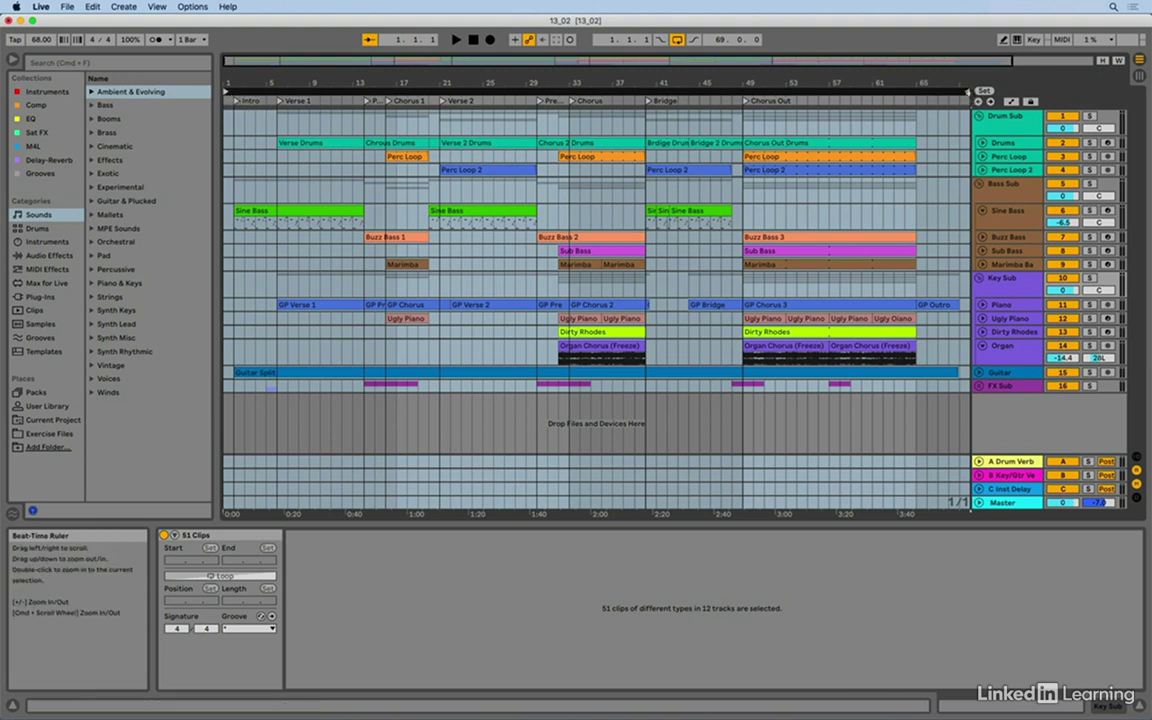
mouse_move(967, 92)
left_mouse_down()
mouse_move(926, 92)
mouse_move(947, 92)
left_mouse_up()
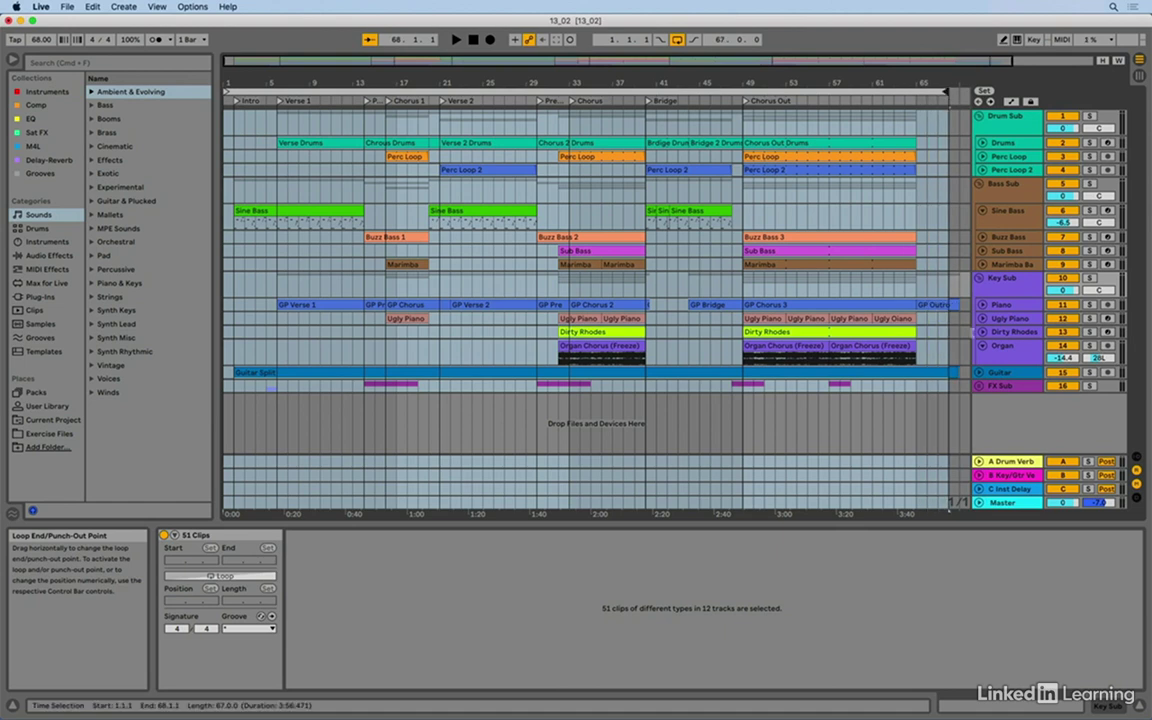
- Set the arrangement loop to the Guitar Split clip and extend it to start at 1.1.1 with a length of 69 bars
left_click(425, 373)
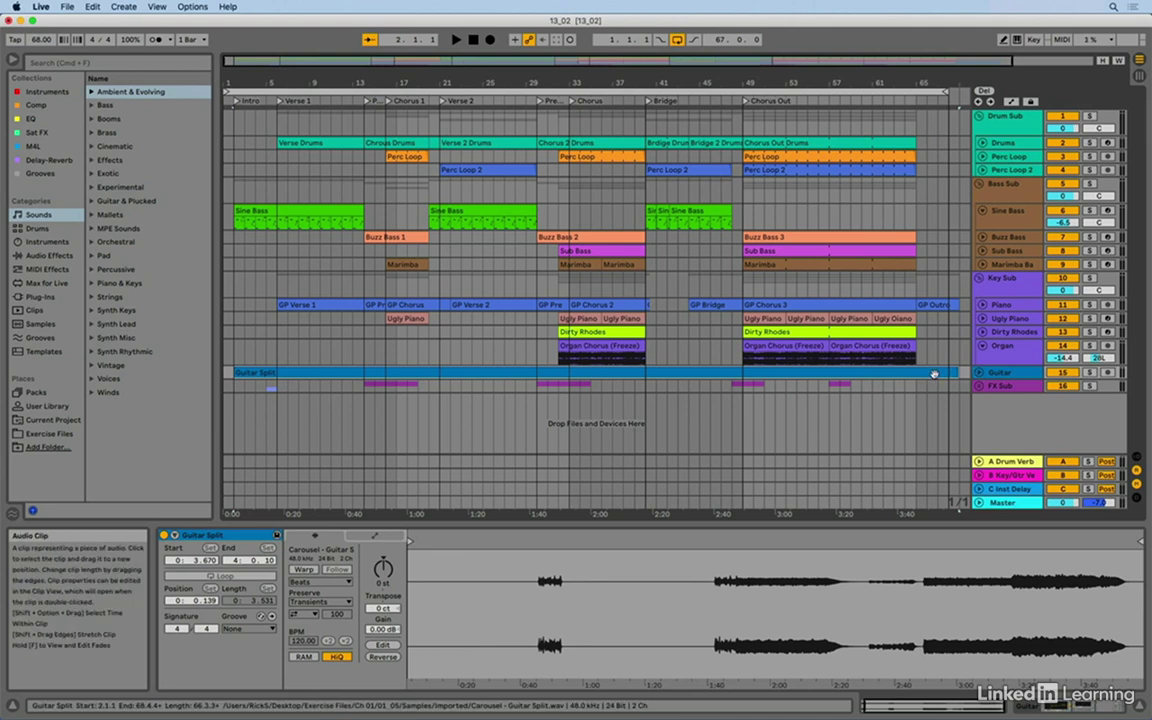
key("super+l")
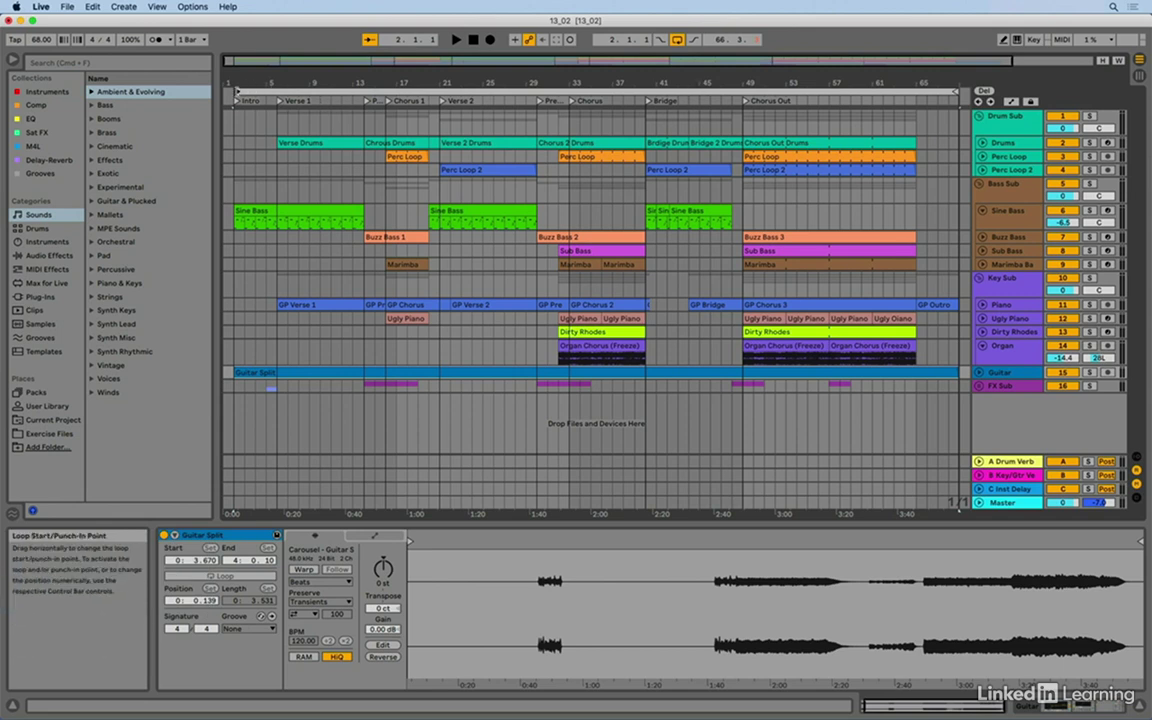
left_click_drag(236, 92, 227, 92)
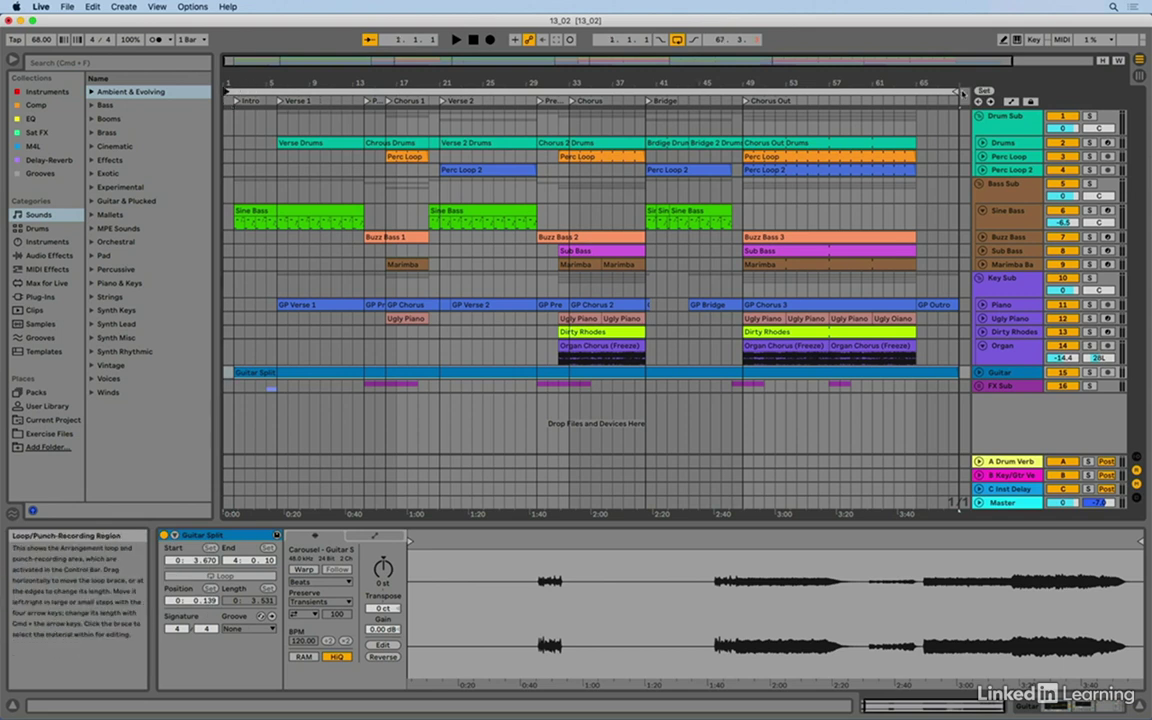
left_click_drag(962, 92, 970, 92)
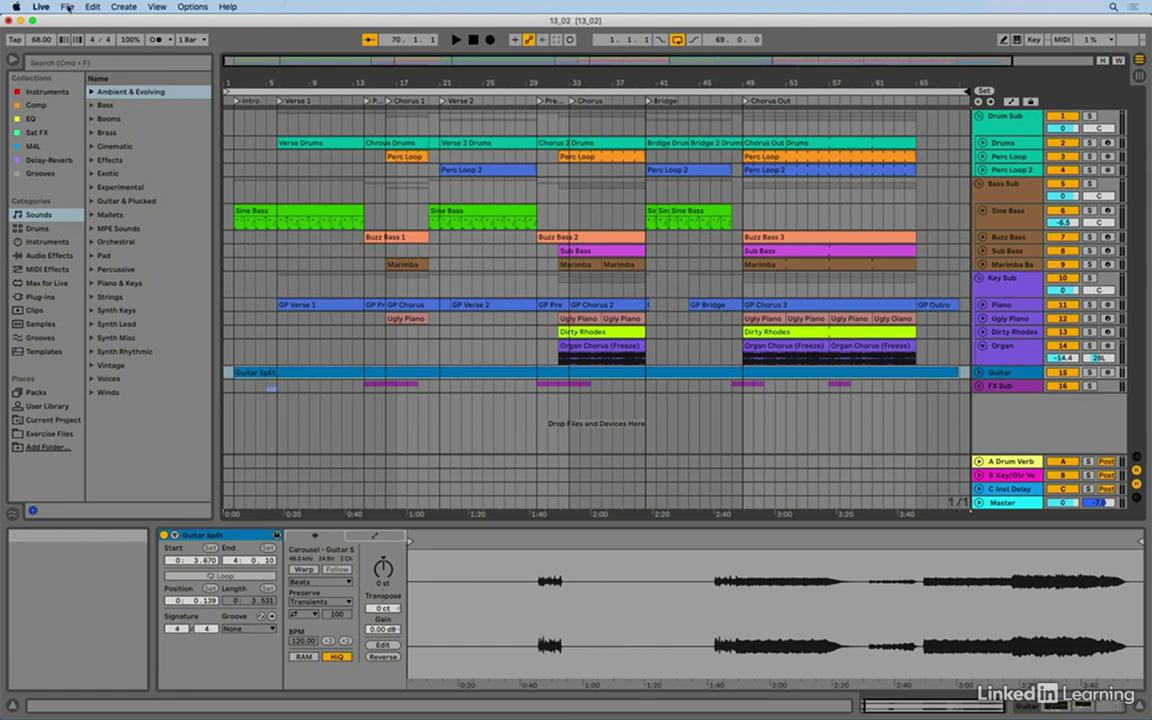
- Open the audio export settings for the looped range and choose Key Sub as the rendered track
left_click(67, 7)
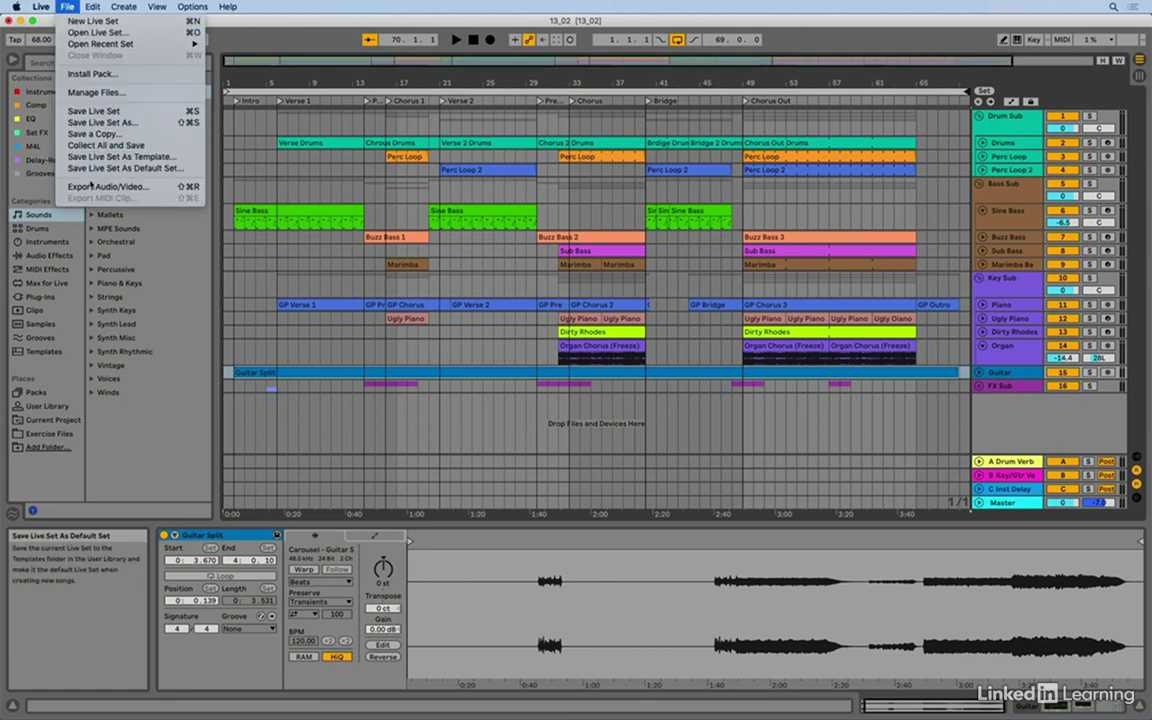
left_click(107, 187)
left_click_drag(669, 150, 663, 33)
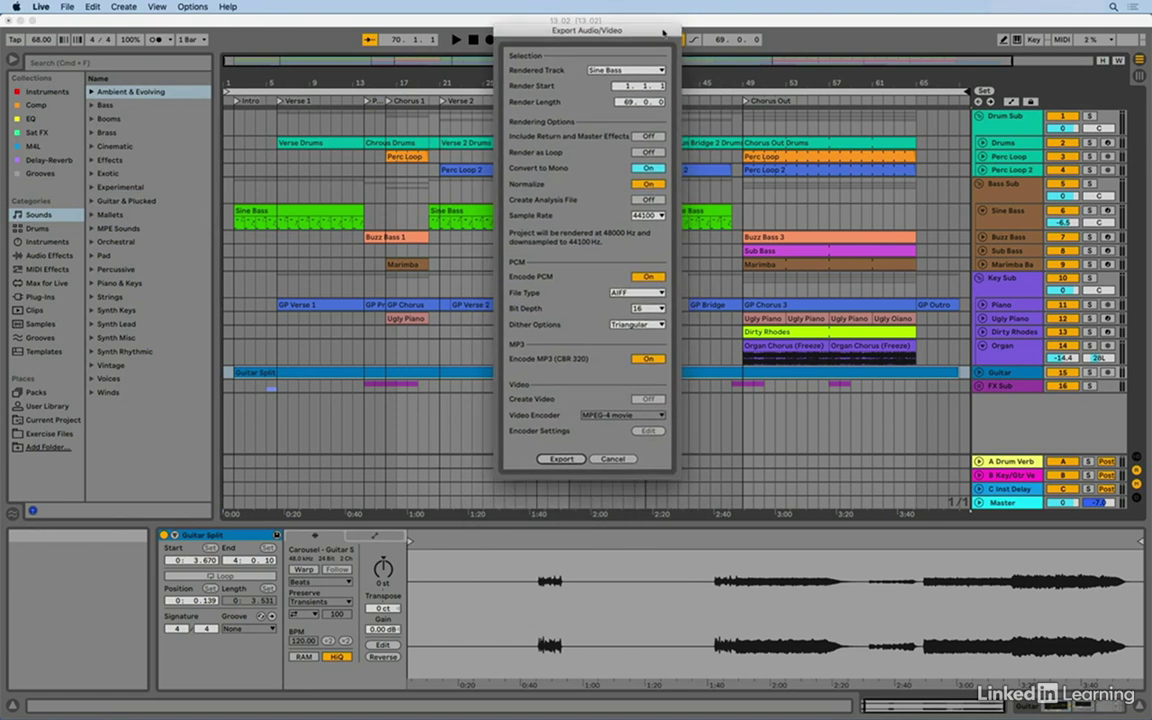
left_click(660, 70)
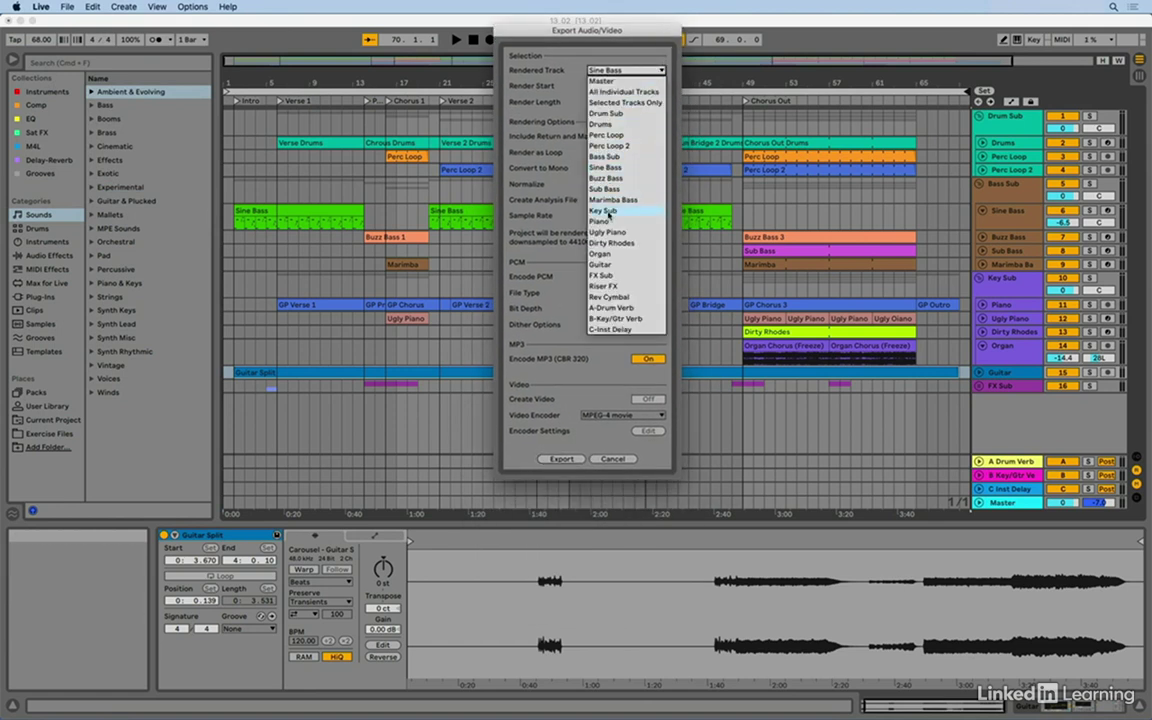
left_click(604, 211)
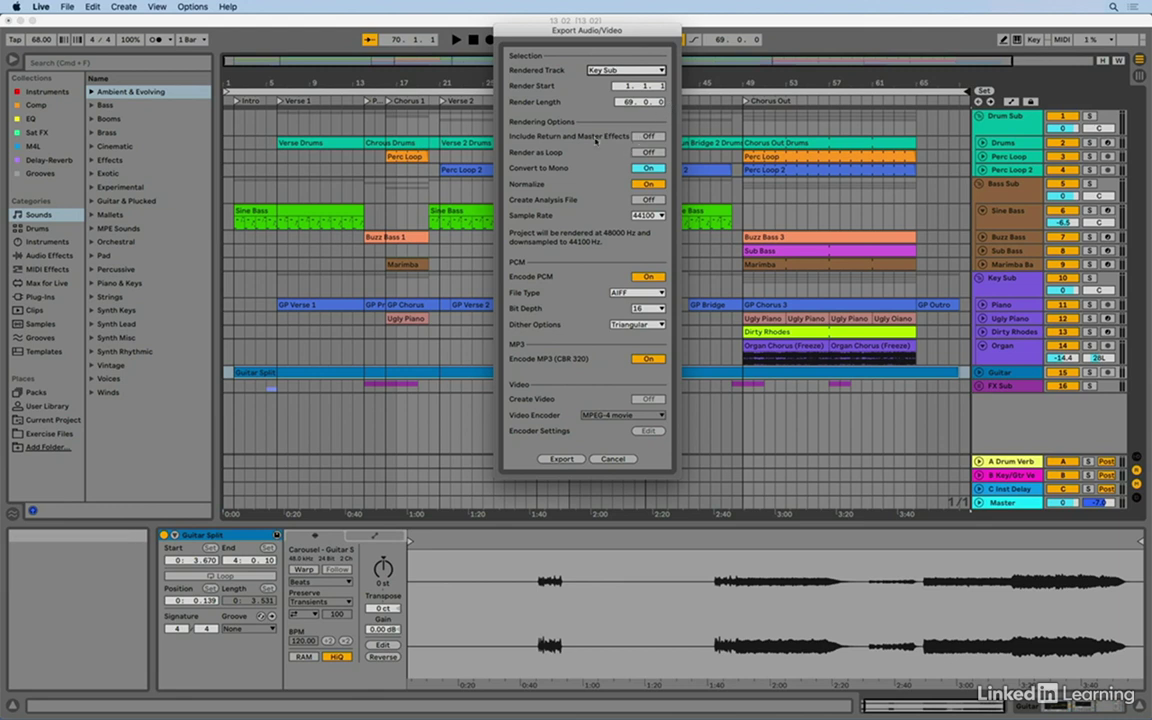
- Turn on Include Return and Master Effects for the export, and turn off Convert to Mono and Normalize
left_click(650, 136)
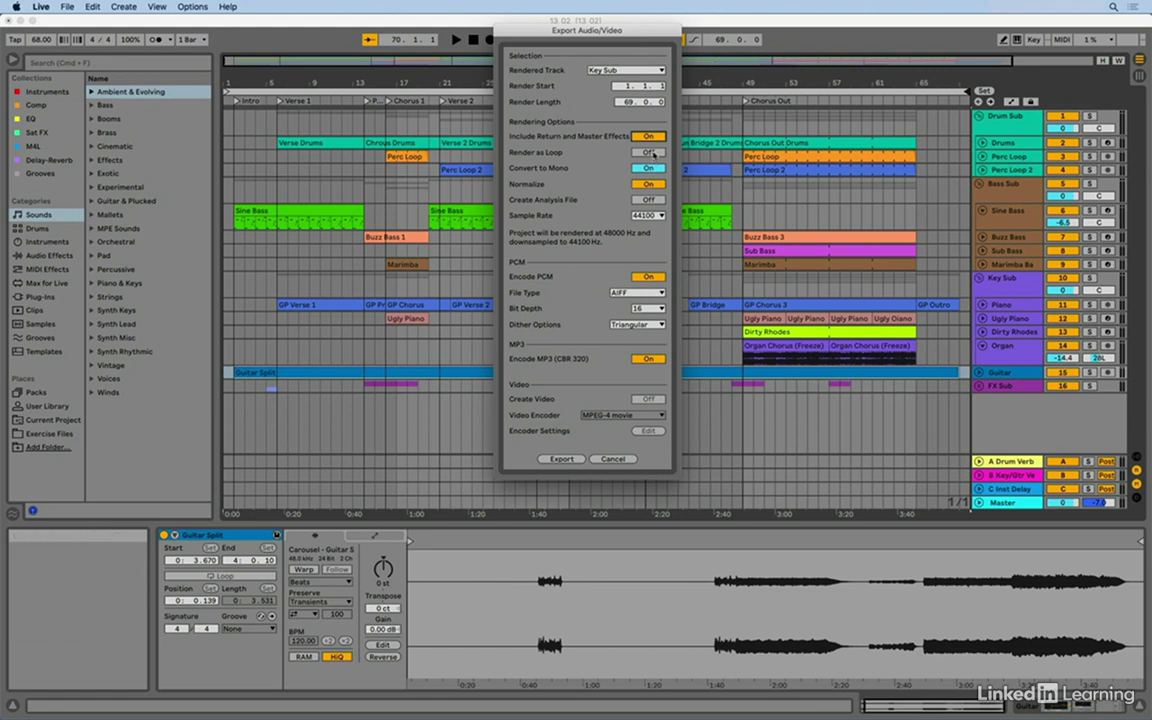
left_click(653, 169)
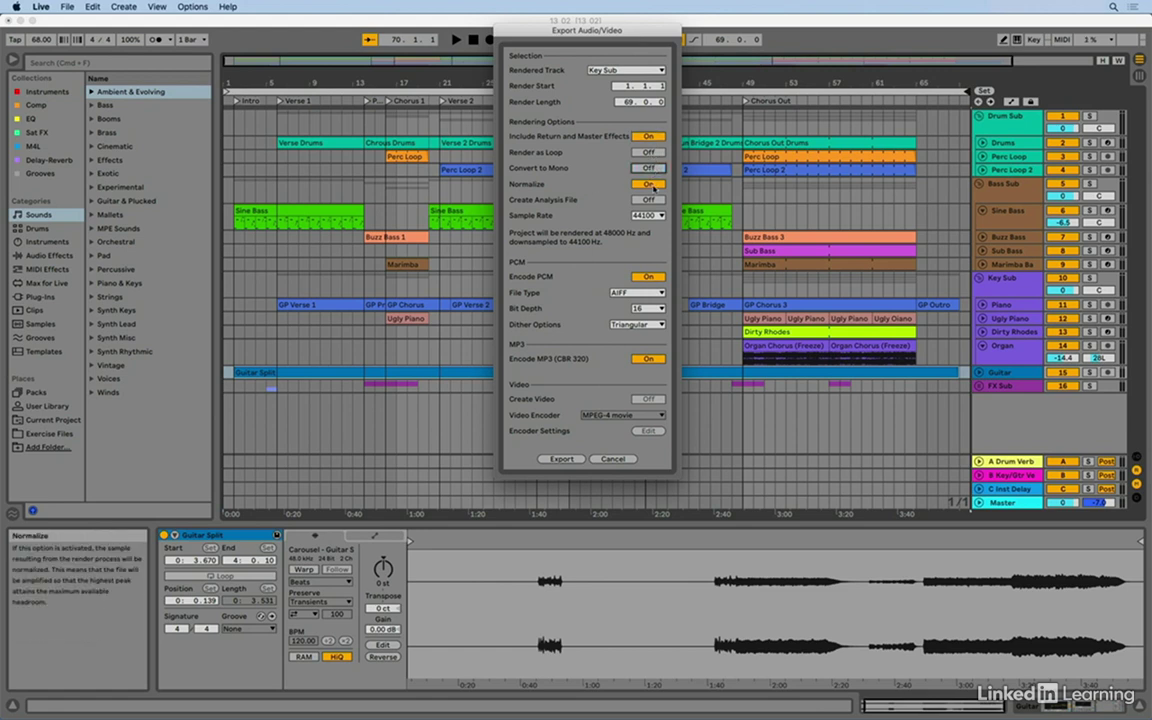
left_click(653, 185)
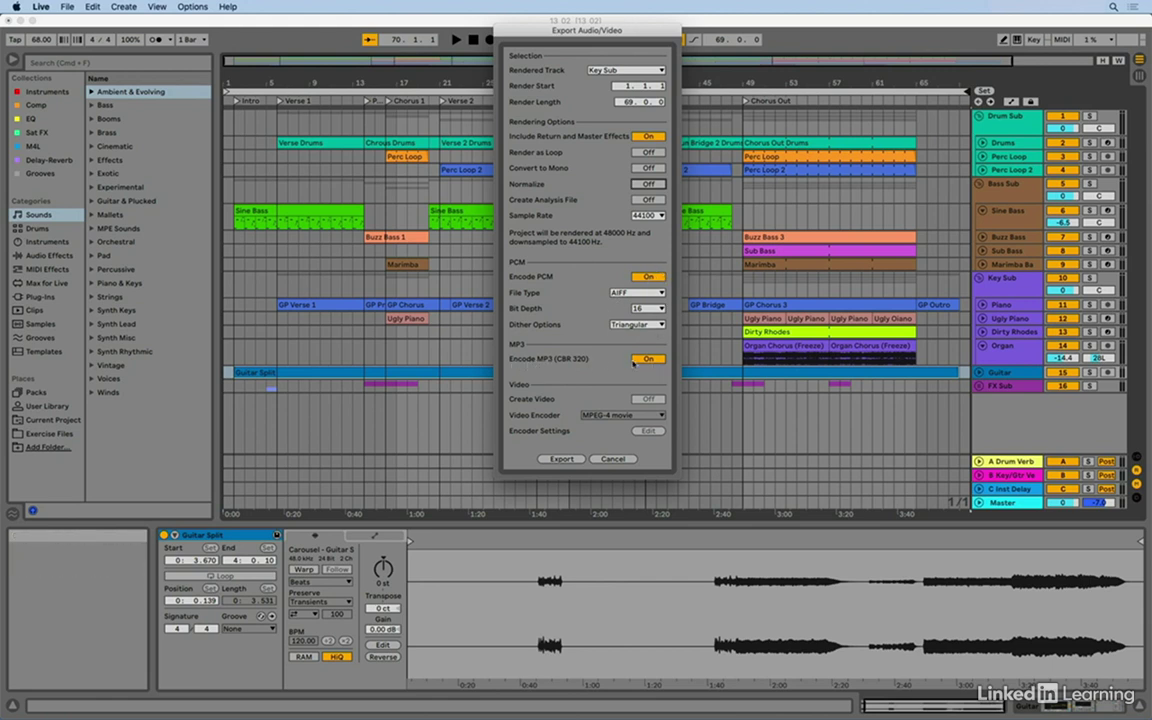
- Export the Key Sub audio to the Desktop as Key Split, check the rendered files in Finder and return to Live
left_click(562, 459)
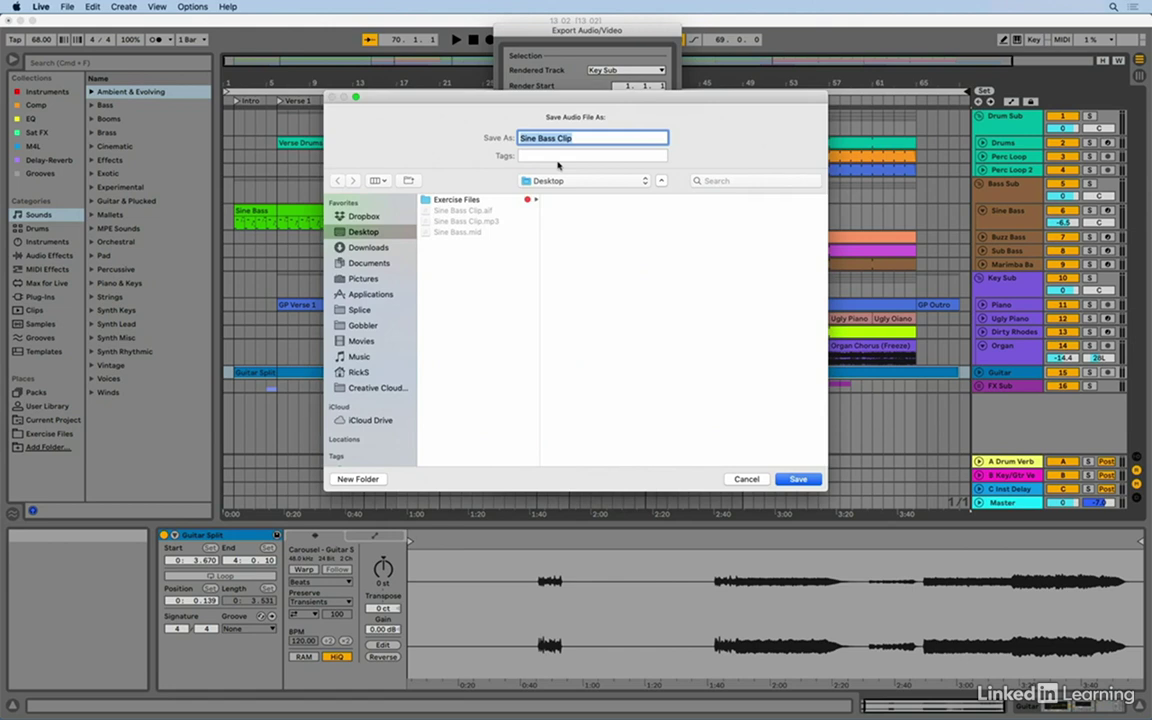
type("Key Split")
left_click(800, 480)
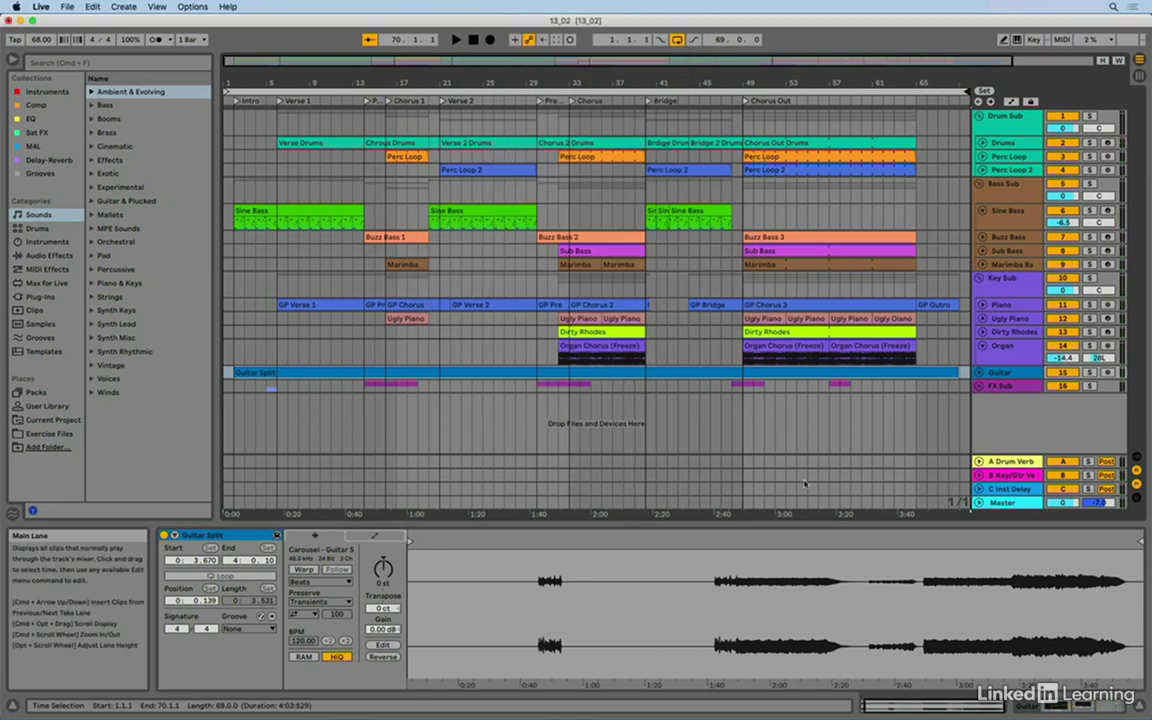
key("super+Tab")
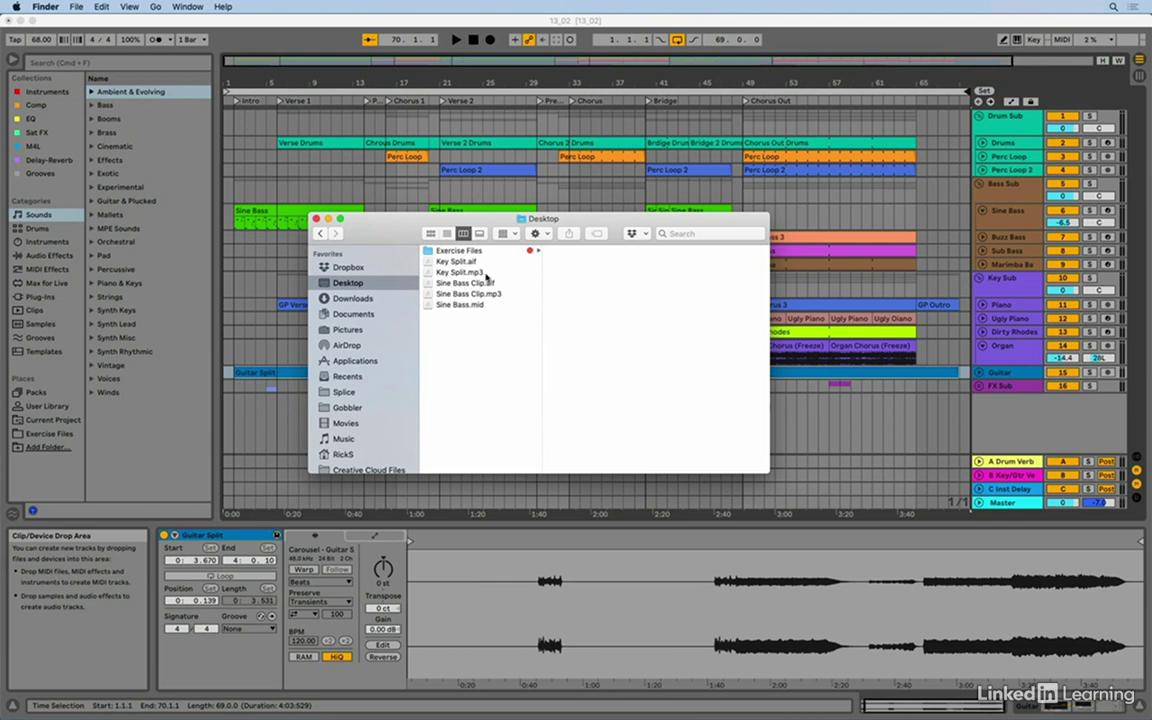
key("super+Tab")
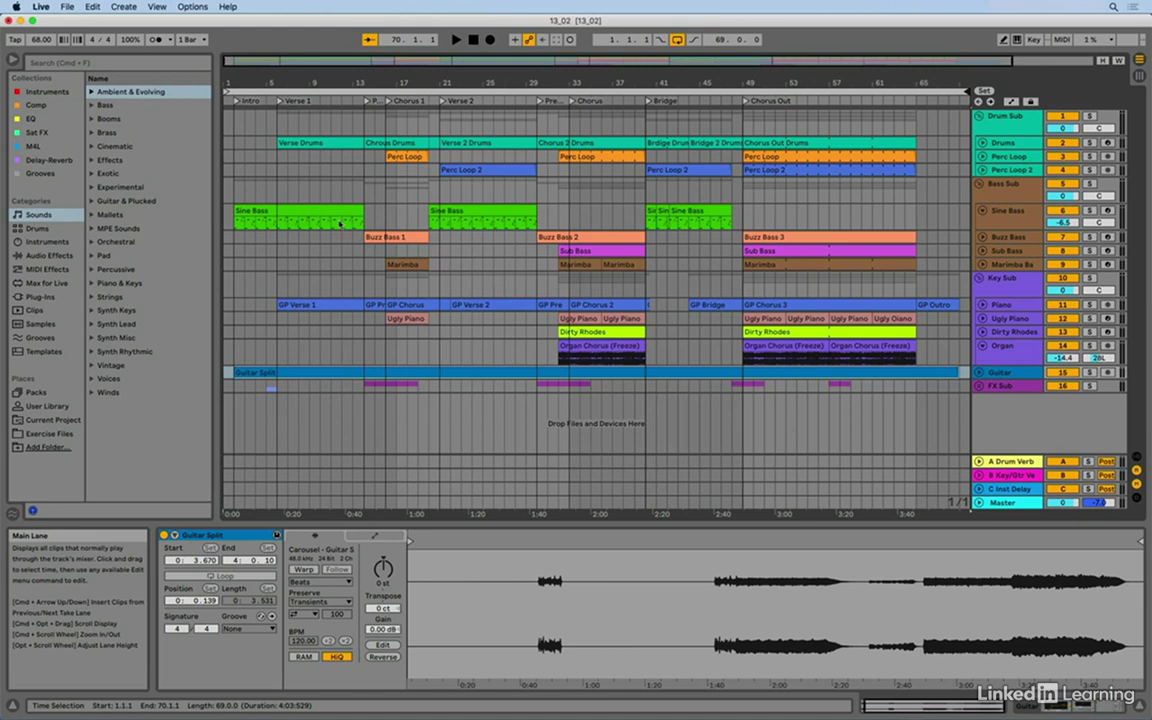
- Reopen the audio export settings and choose Master as the rendered track
left_click(67, 8)
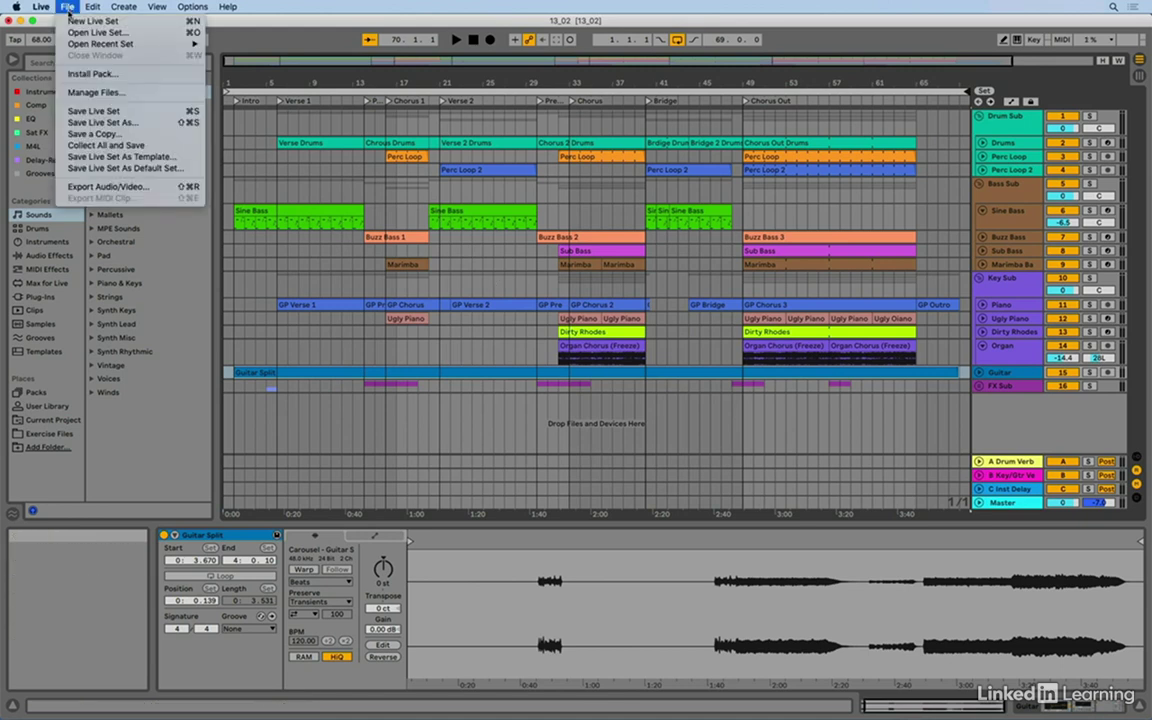
left_click(99, 188)
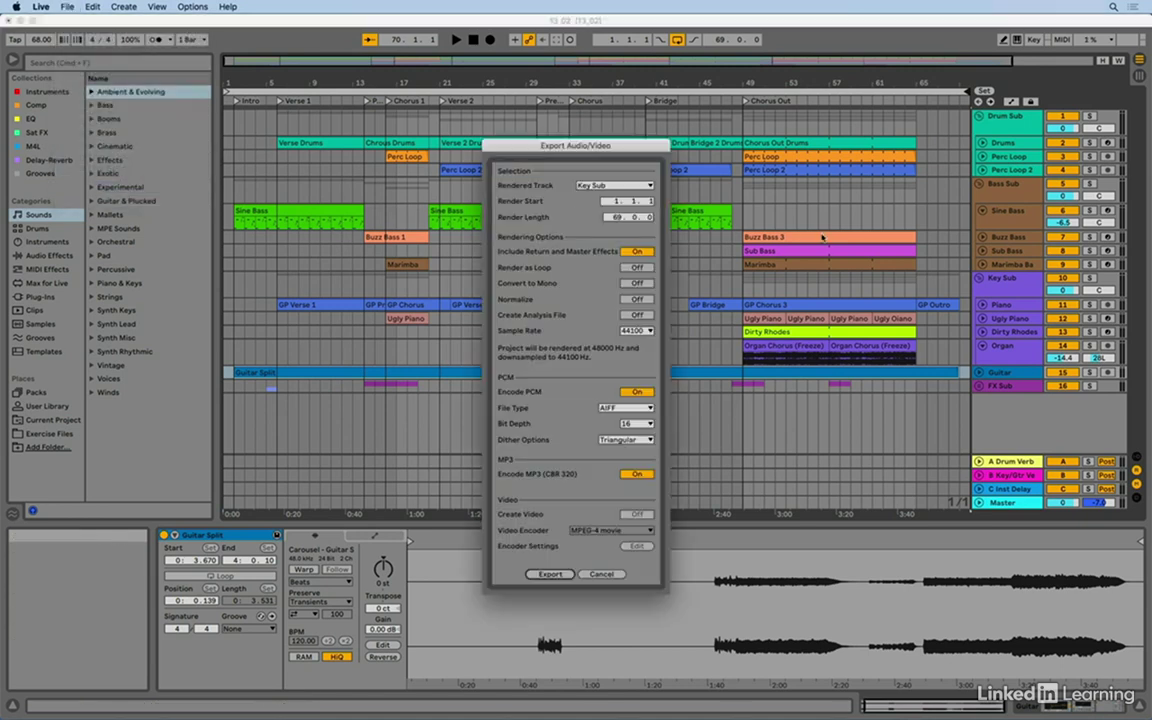
left_click_drag(645, 151, 651, 78)
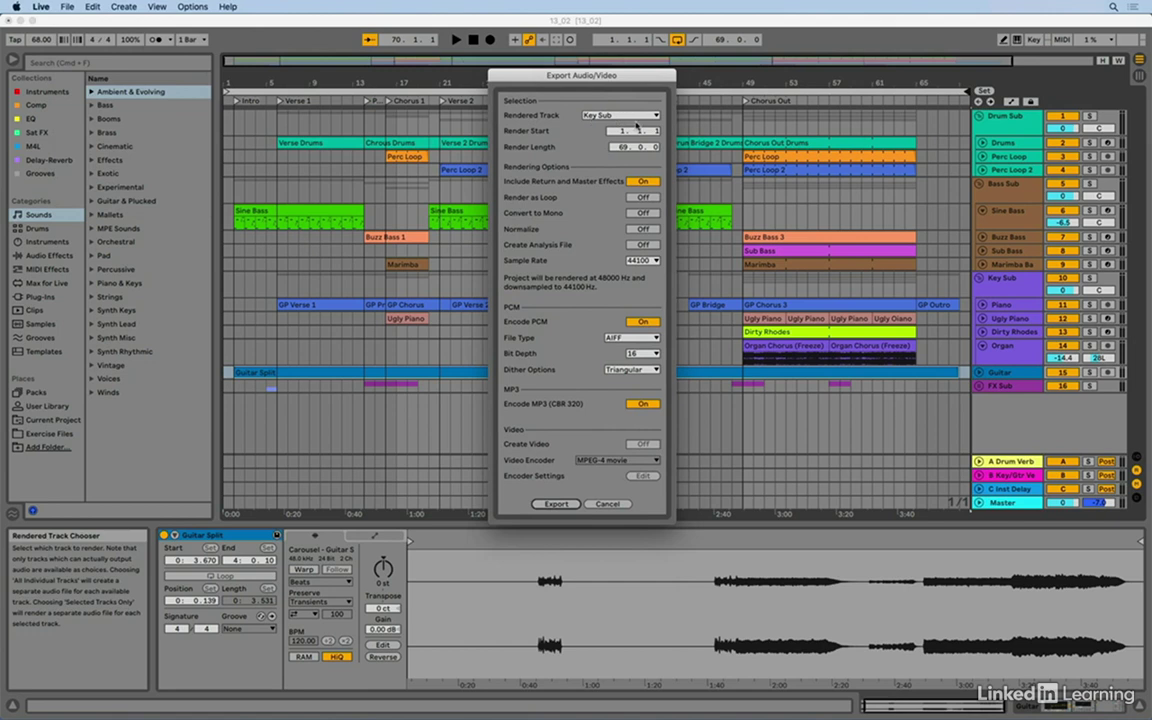
left_click(630, 116)
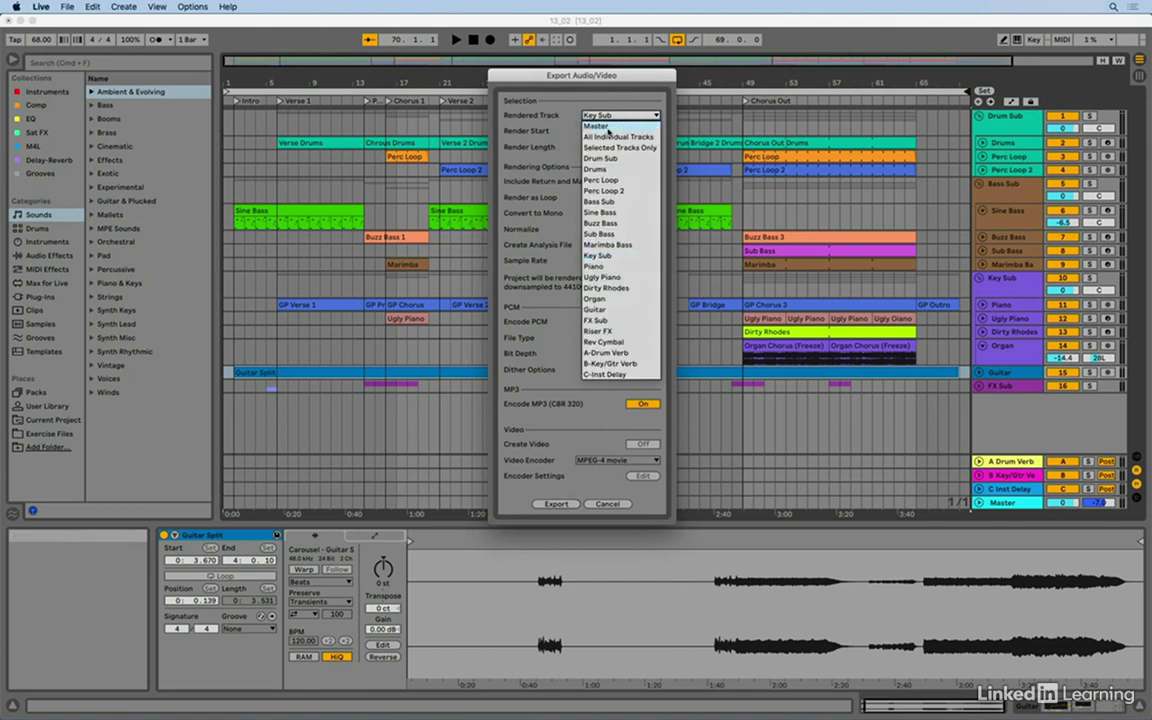
left_click(607, 128)
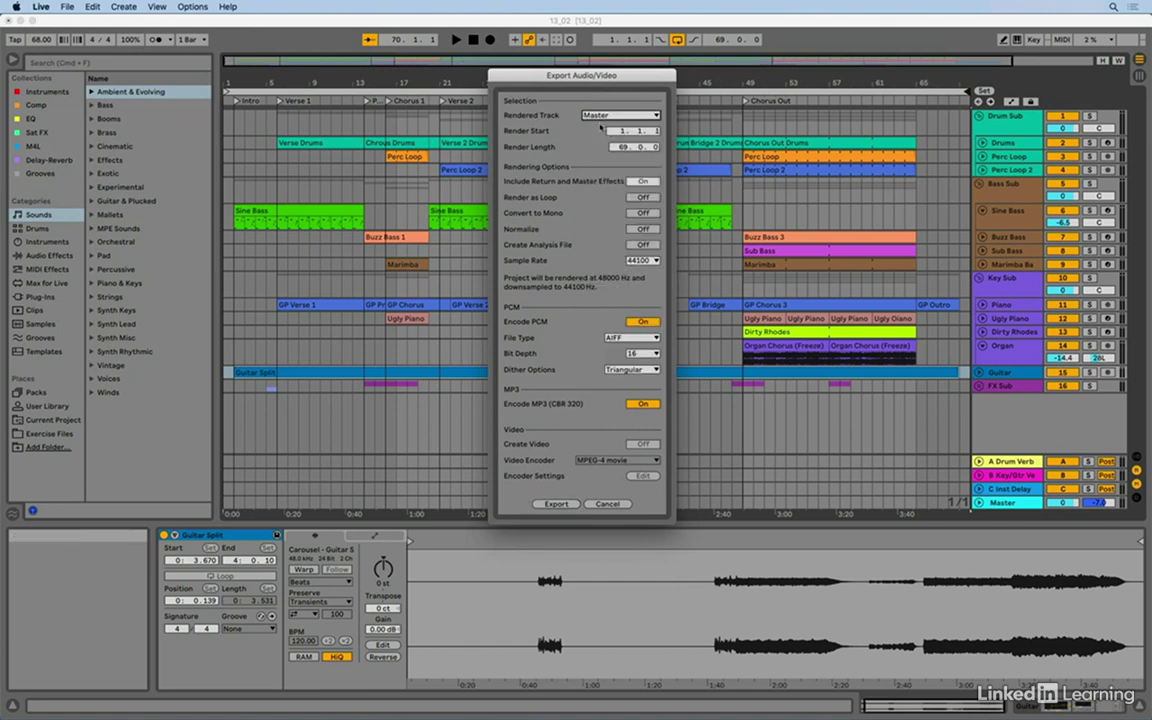